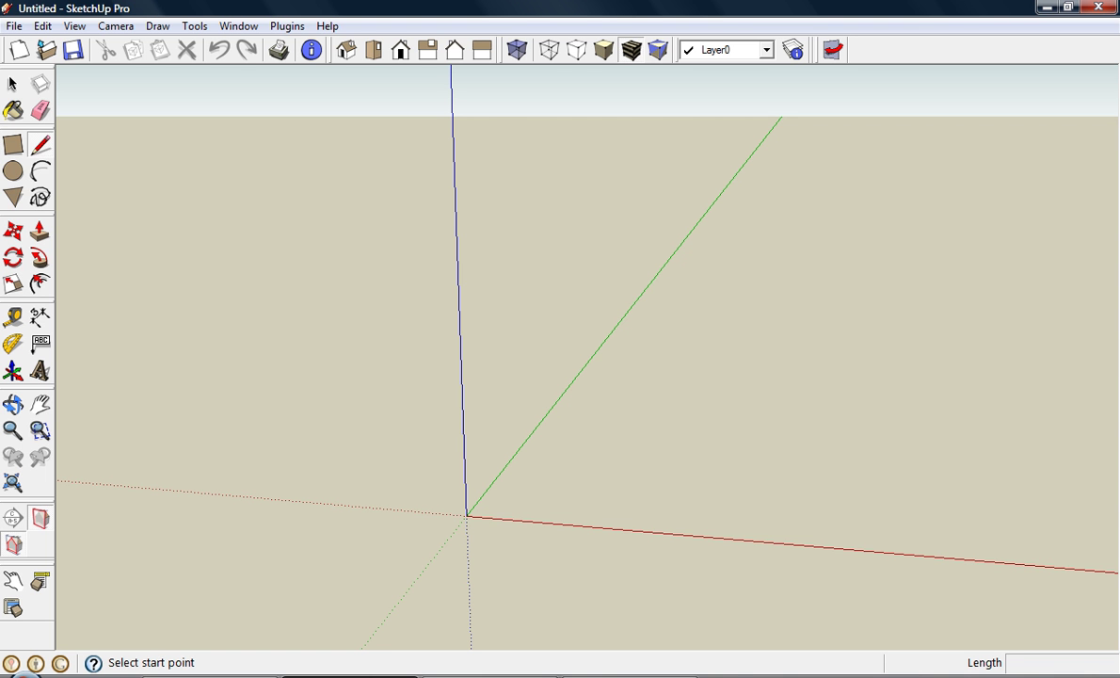
# Switch from SketchUp to the TW Perry website in the browser
pyautogui.hotkey('alt', 'Tab')
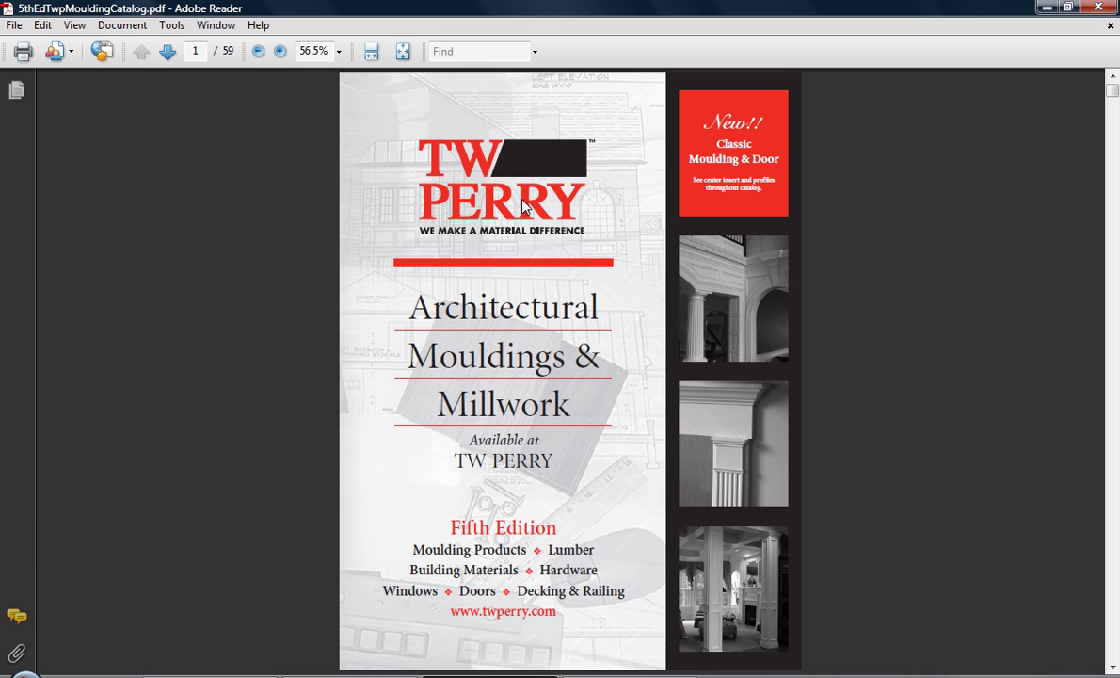
# Jump to catalog page 22, the crowns page showing WM-49
pyautogui.scroll(-5, 490, 193)
pyautogui.scroll(-14, 515, 226)
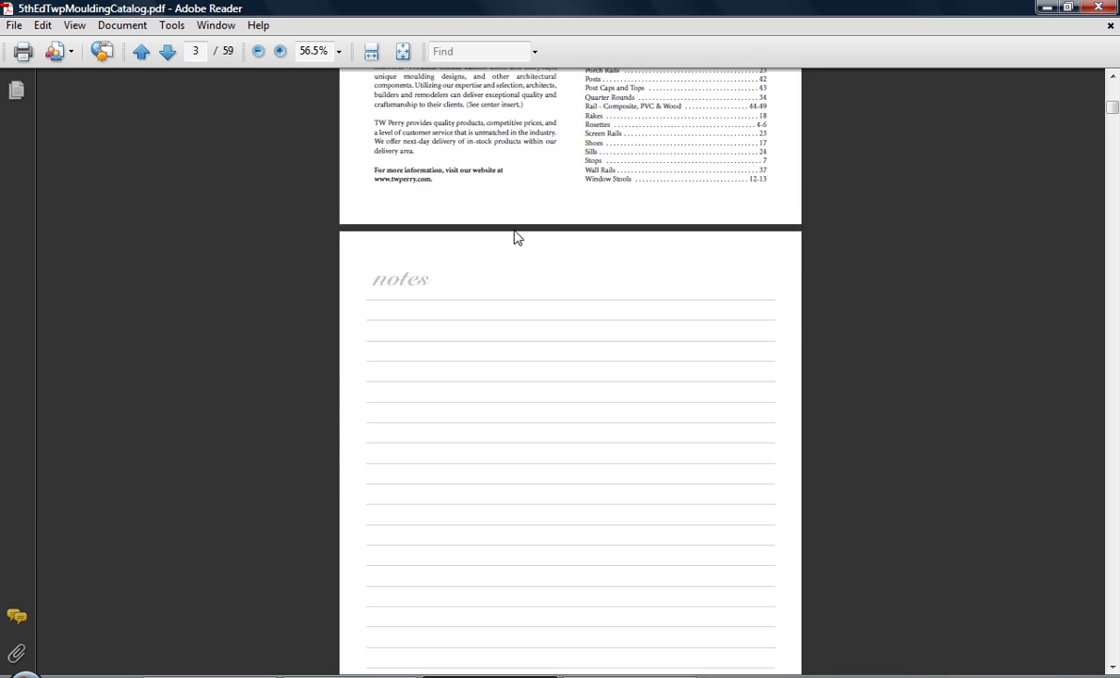
pyautogui.scroll(-2, 523, 279)
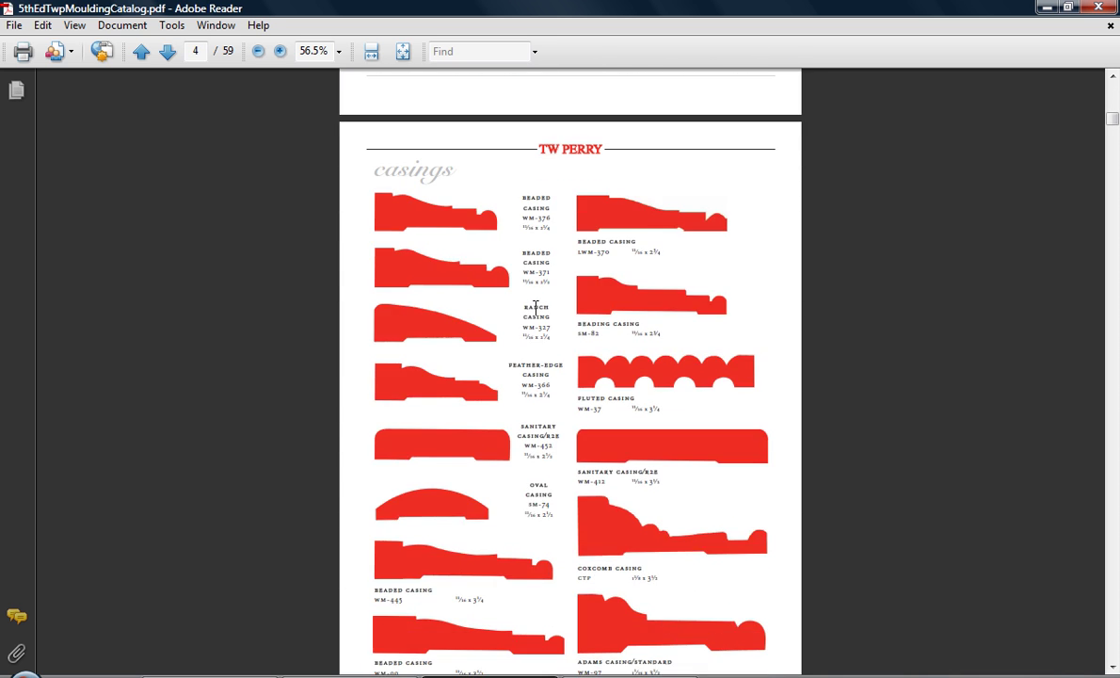
pyautogui.scroll(-1, 466, 174)
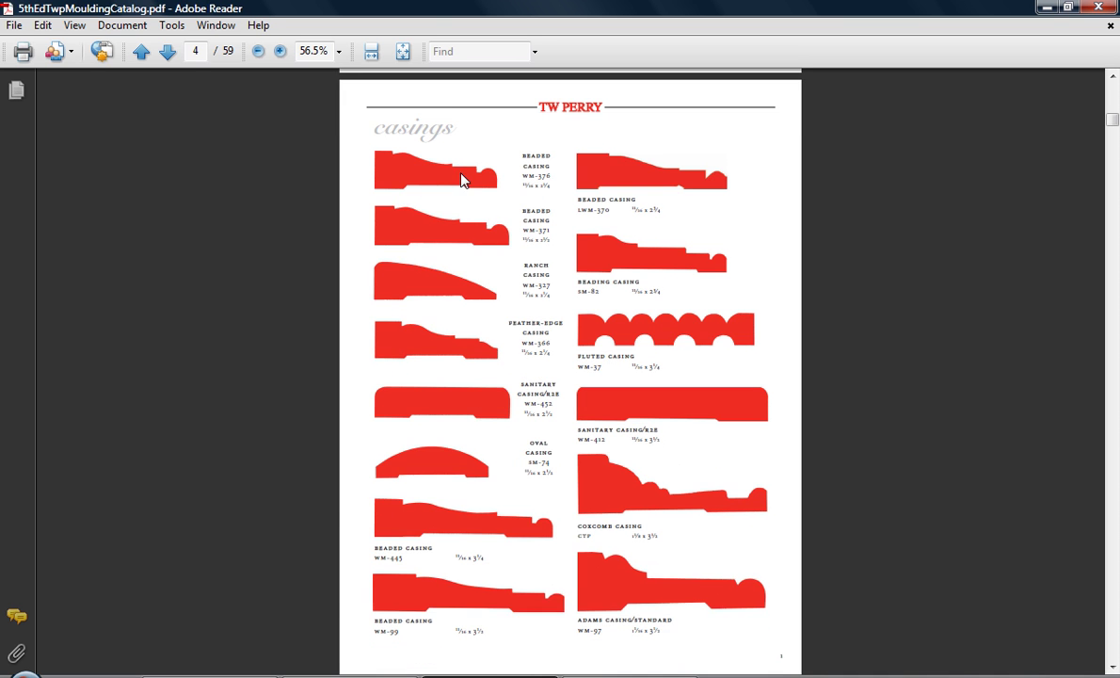
pyautogui.scroll(-5, 452, 132)
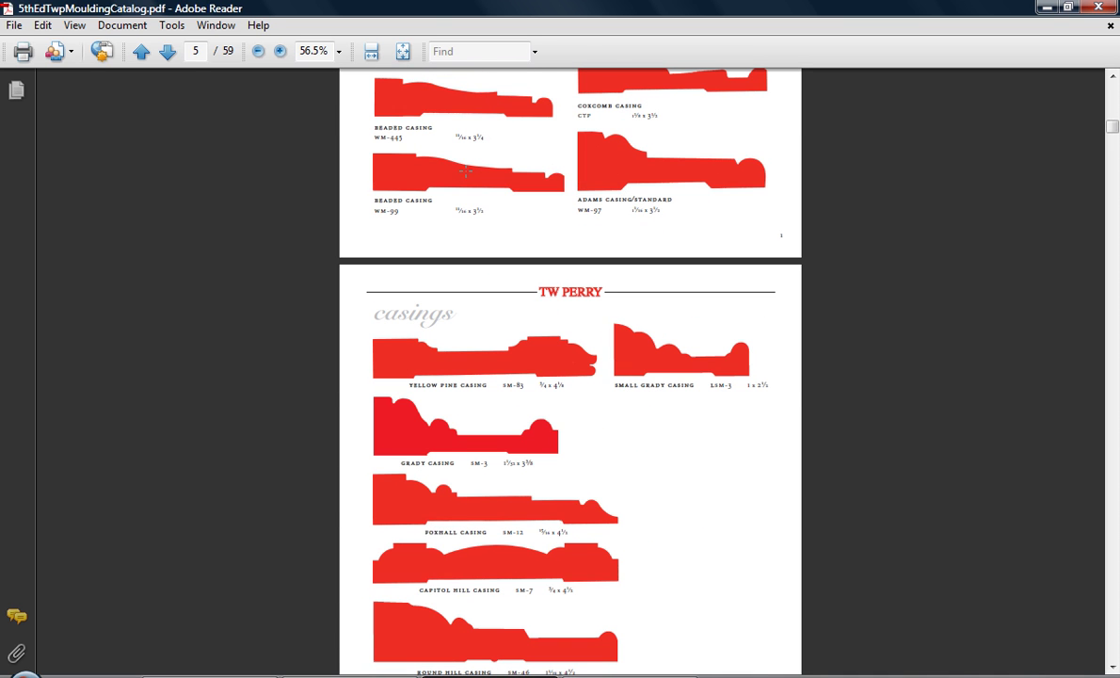
pyautogui.click(200, 47)
pyautogui.moveTo(200, 47); pyautogui.dragTo(189, 51)
pyautogui.press('Return')
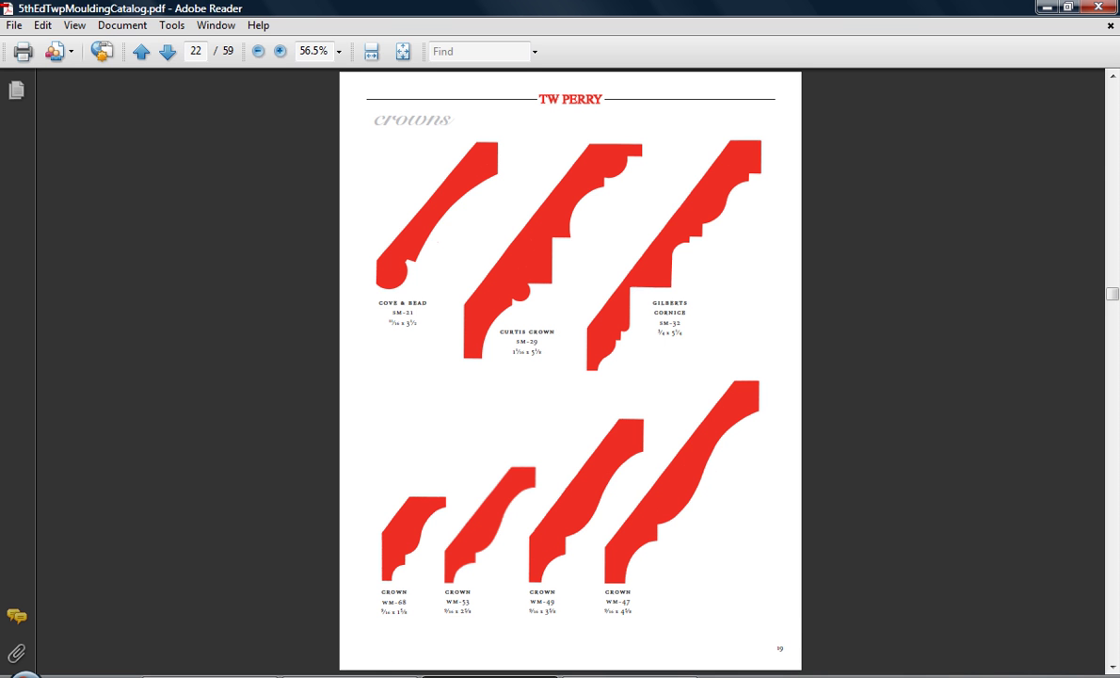
# Open the CAD profiles catalog and bring up the WM-49 crown profile
pyautogui.click(377, 674)
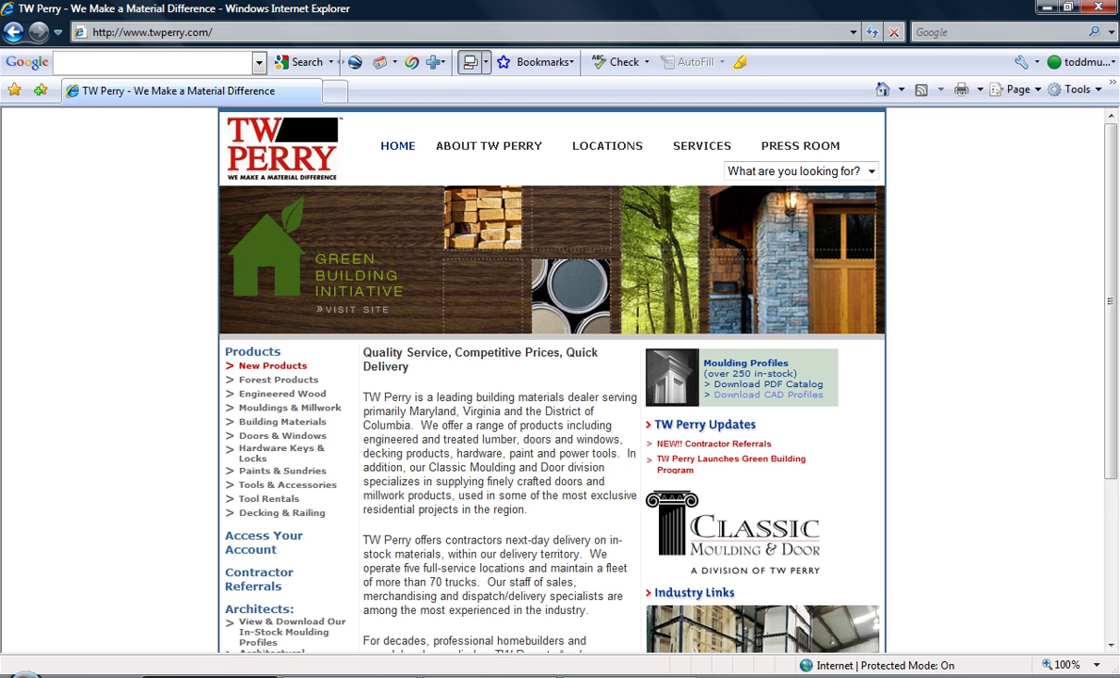
pyautogui.click(788, 397)
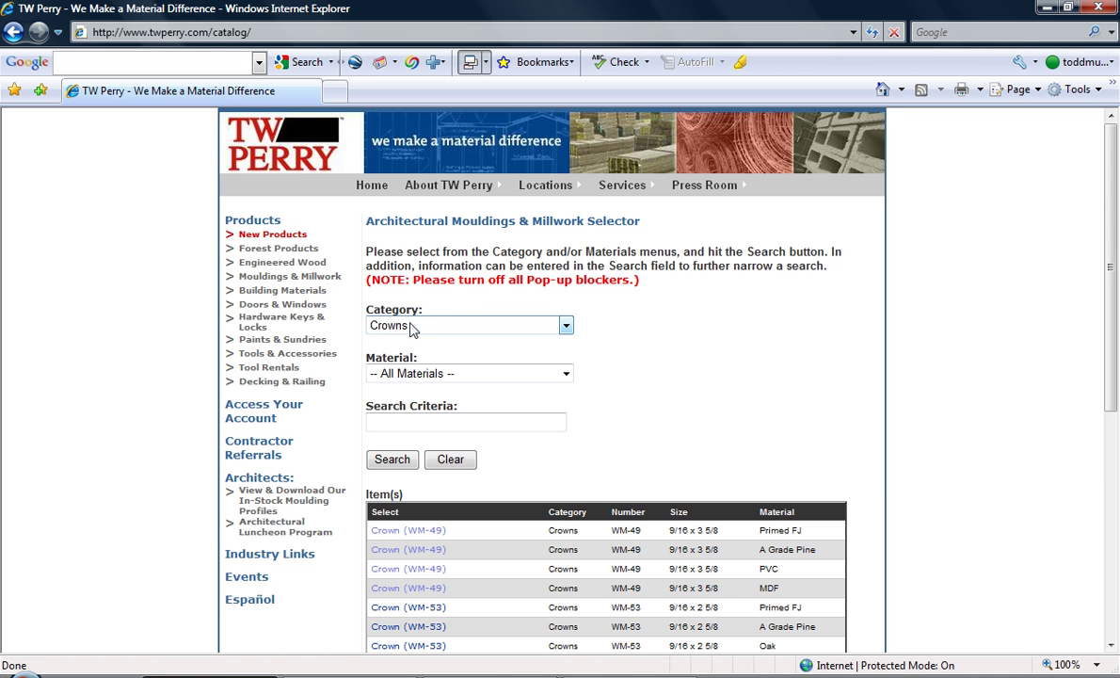
pyautogui.scroll(-3, 533, 306)
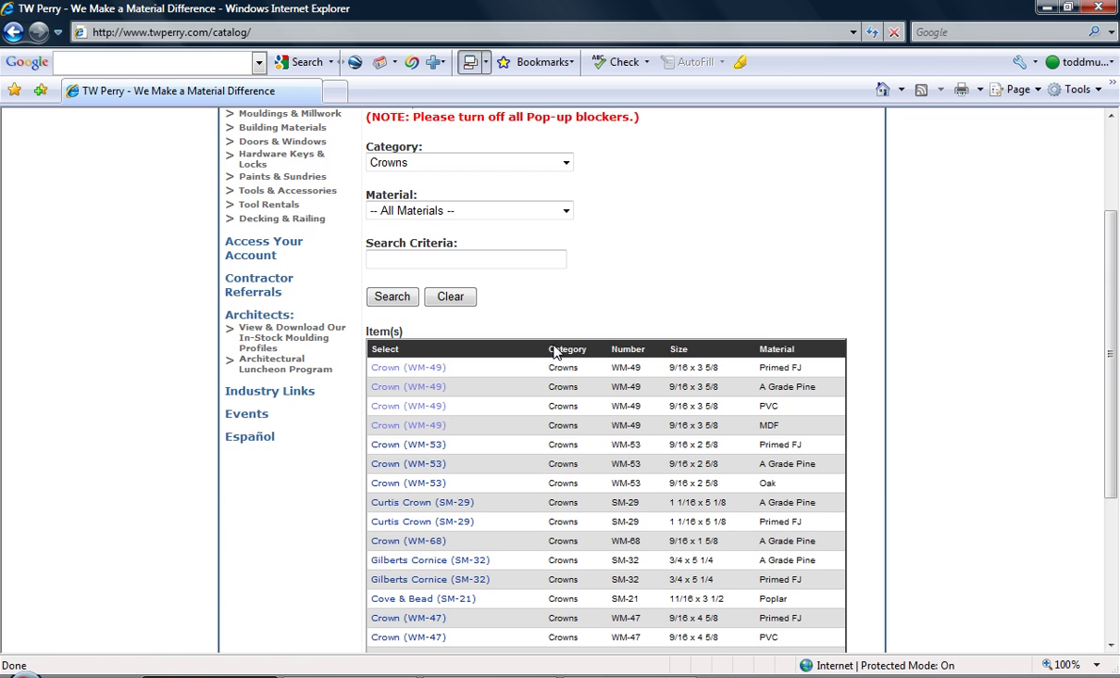
pyautogui.click(432, 369)
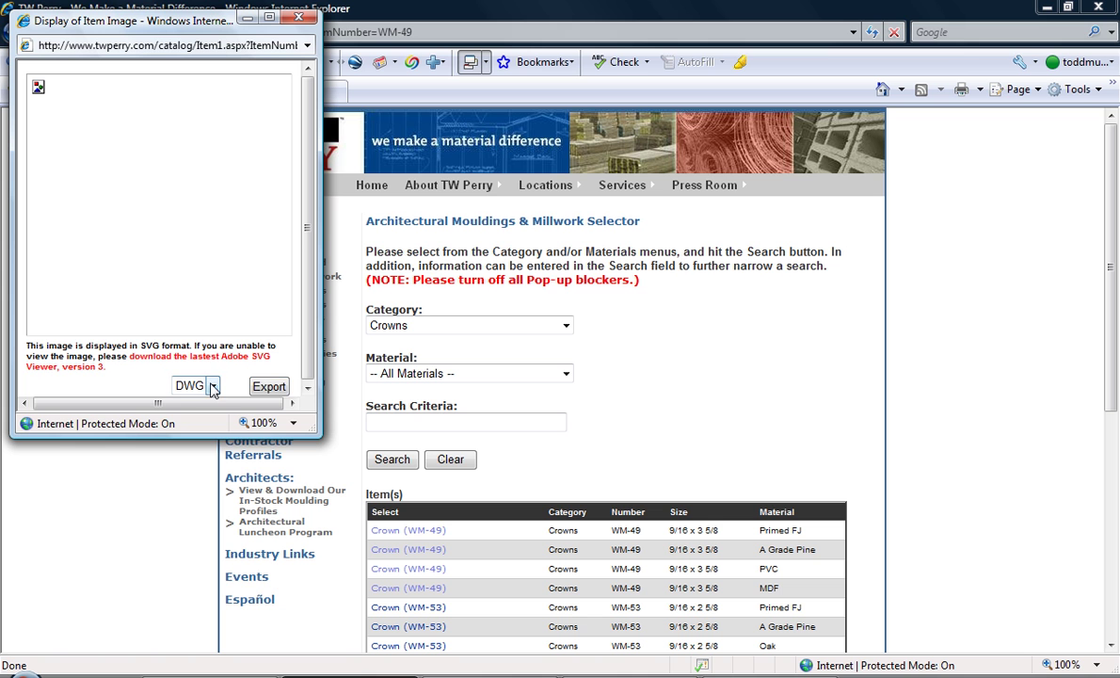
# Export WM-49 as DWG and save it to the Desktop, replacing the existing file
pyautogui.click(278, 387)
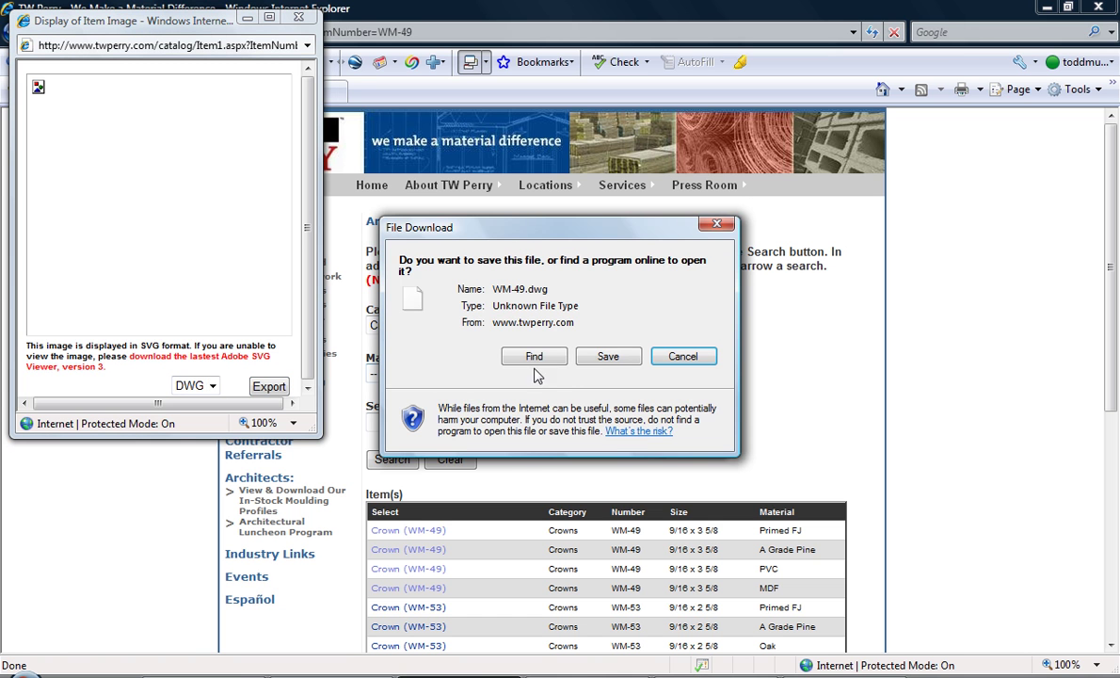
pyautogui.click(608, 357)
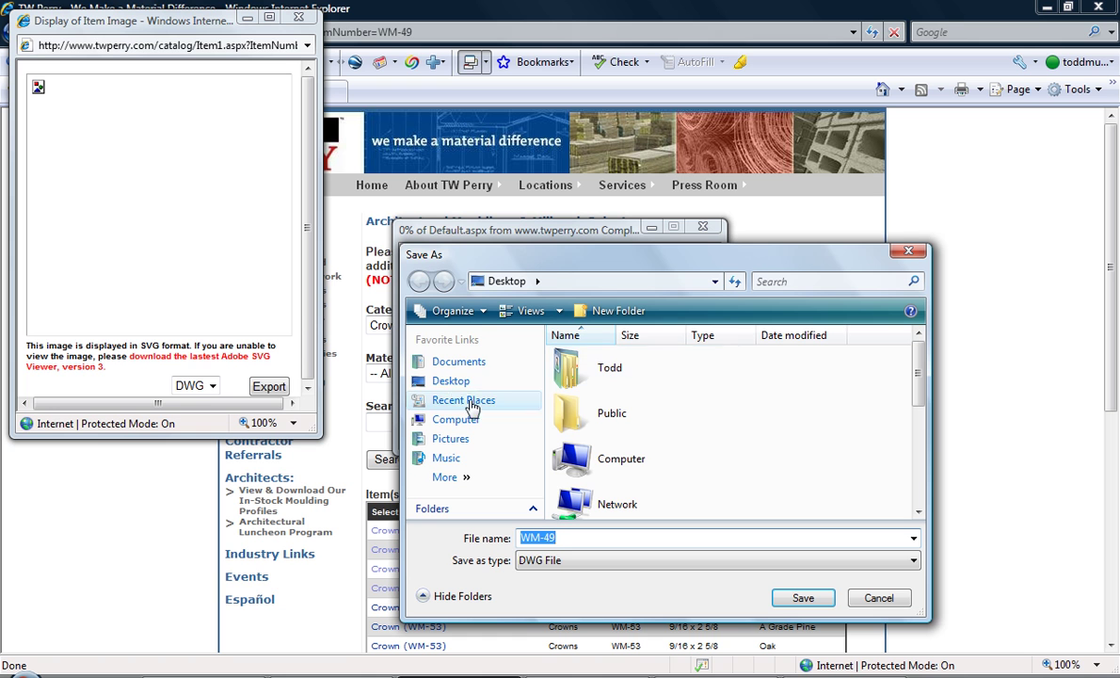
pyautogui.click(457, 384)
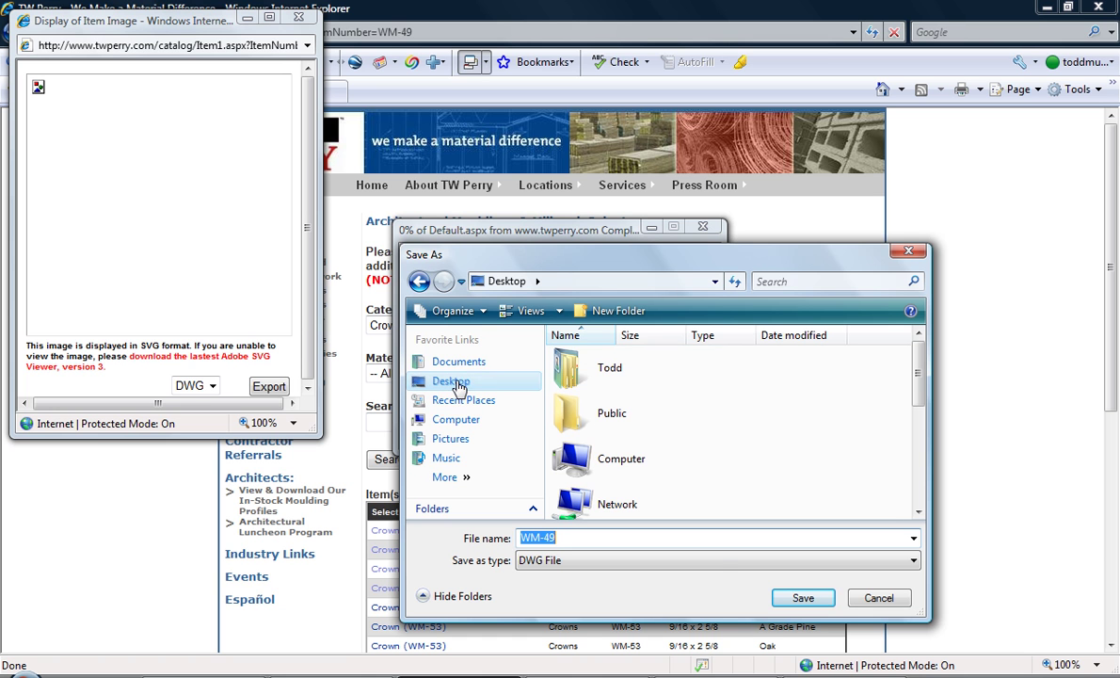
pyautogui.click(801, 599)
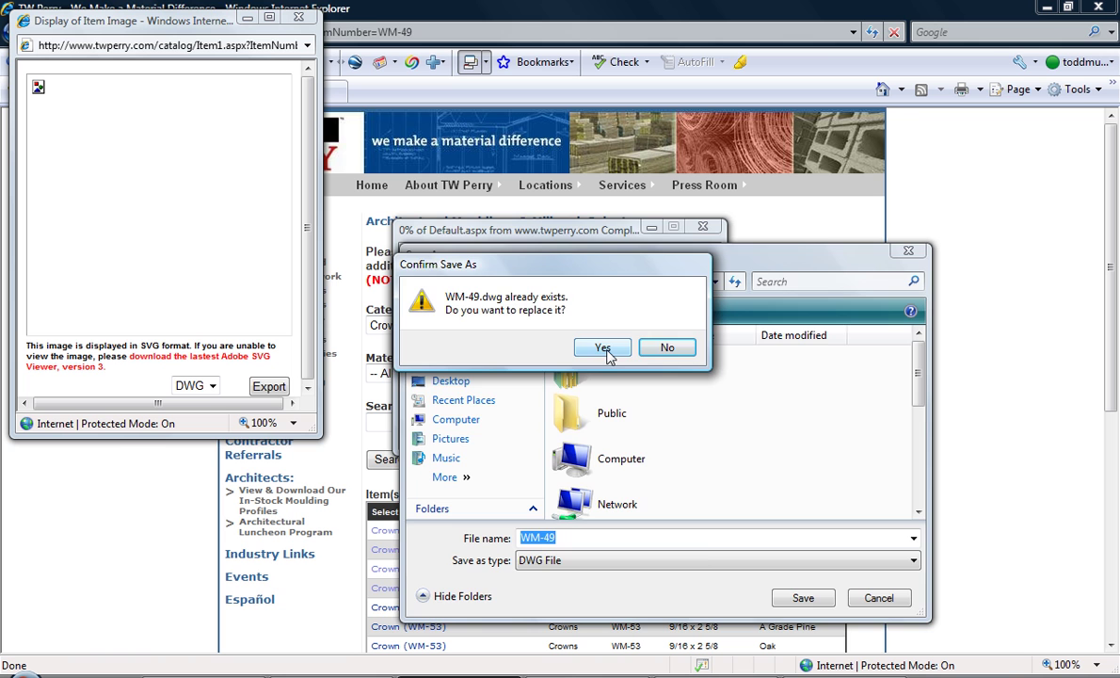
pyautogui.click(603, 348)
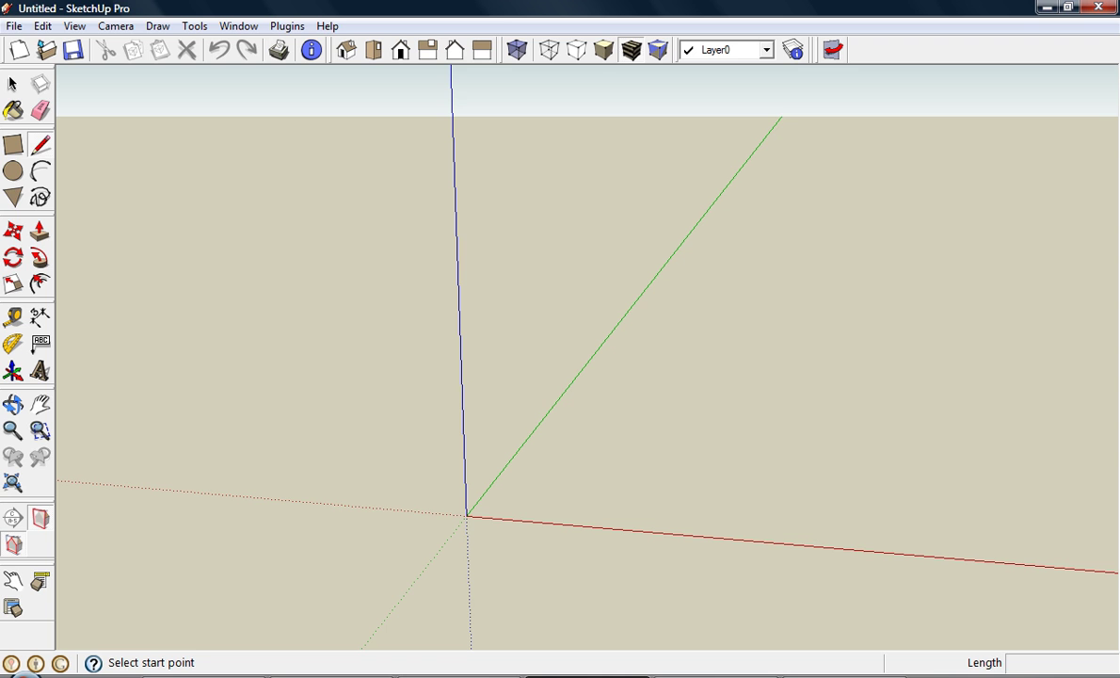
# Start File > Import and list the Desktop's AutoCAD Files (*.dwg, *.dxf)
pyautogui.click(16, 27)
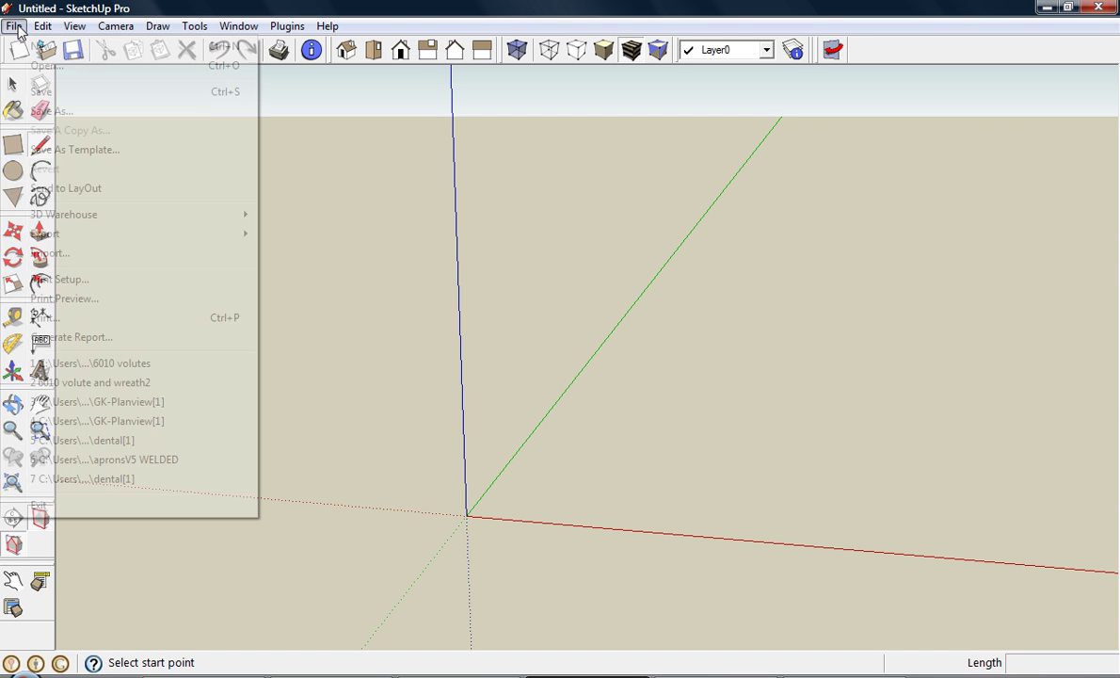
pyautogui.click(56, 257)
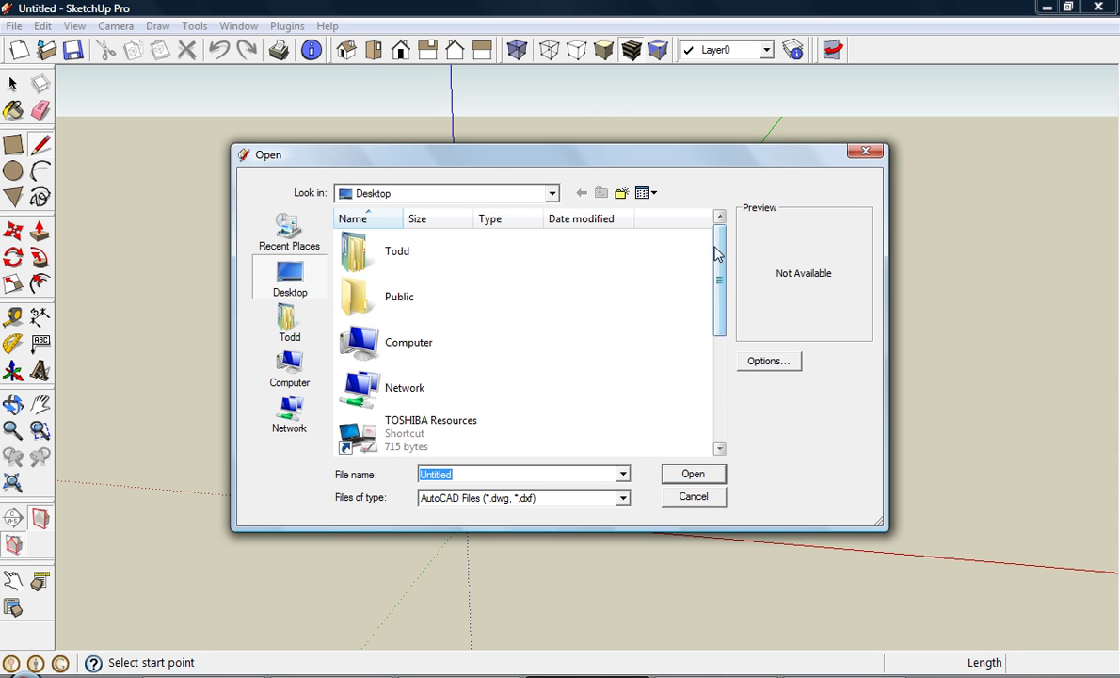
pyautogui.moveTo(717, 253); pyautogui.dragTo(718, 395)
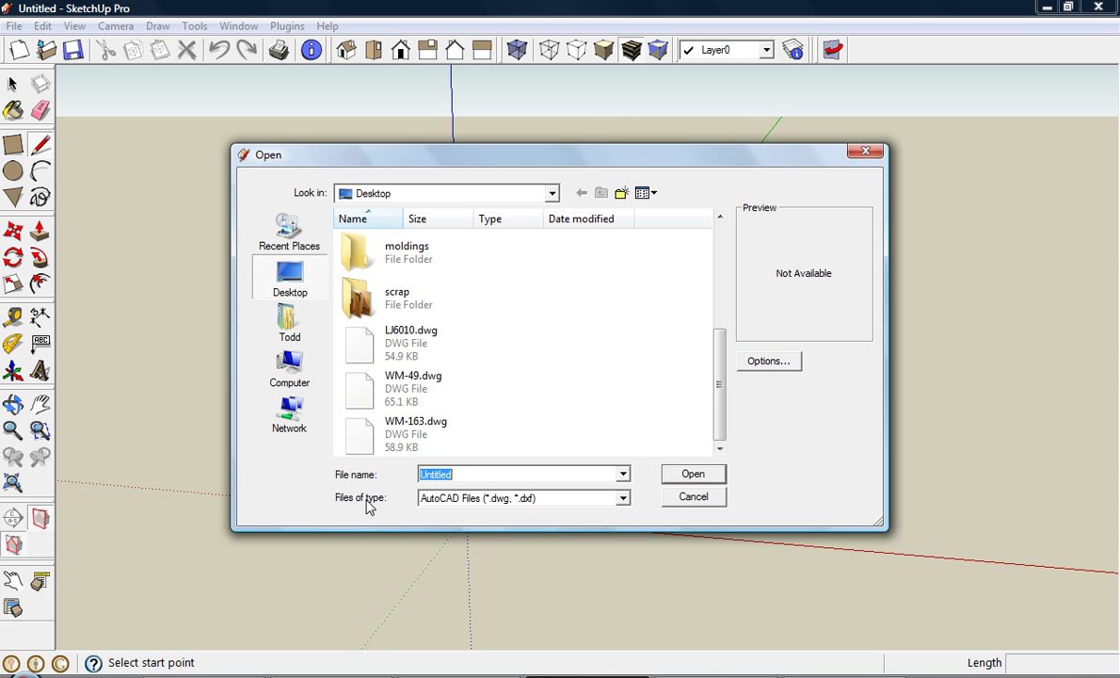
pyautogui.click(622, 498)
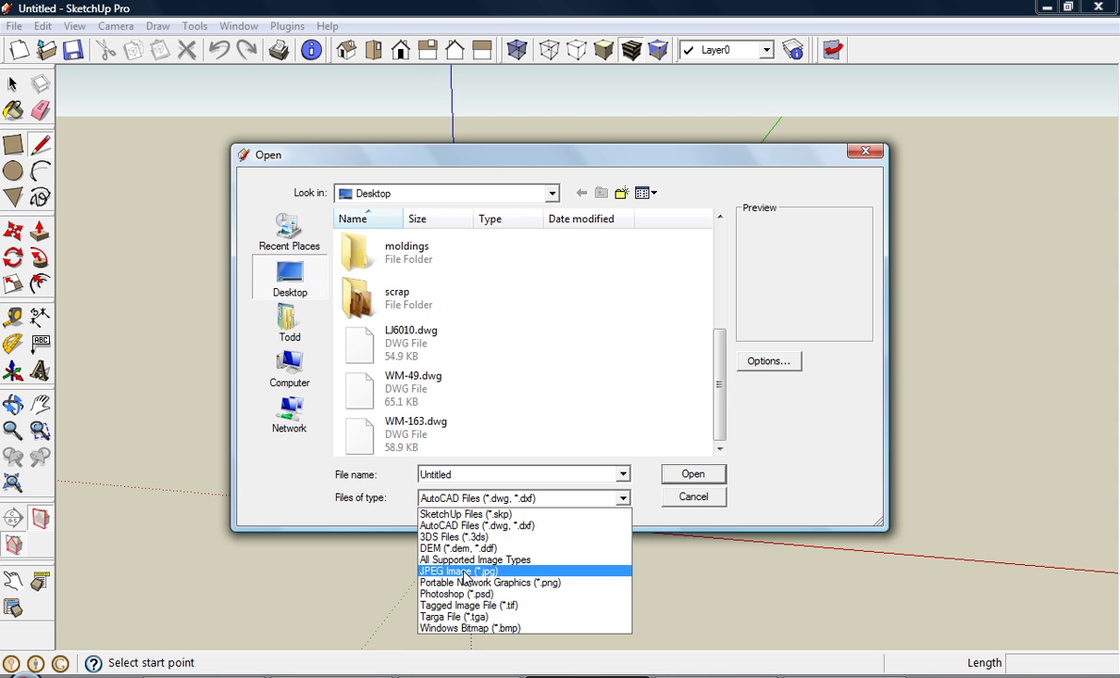
pyautogui.click(463, 574)
pyautogui.moveTo(718, 294); pyautogui.dragTo(721, 416)
pyautogui.click(622, 498)
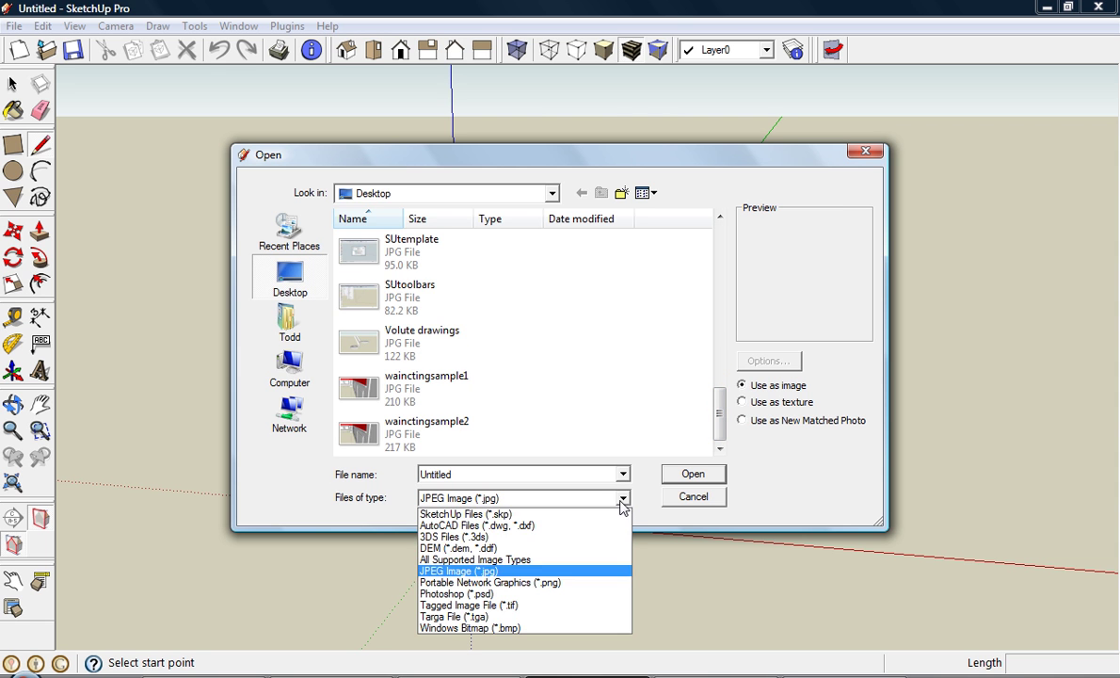
pyautogui.click(482, 526)
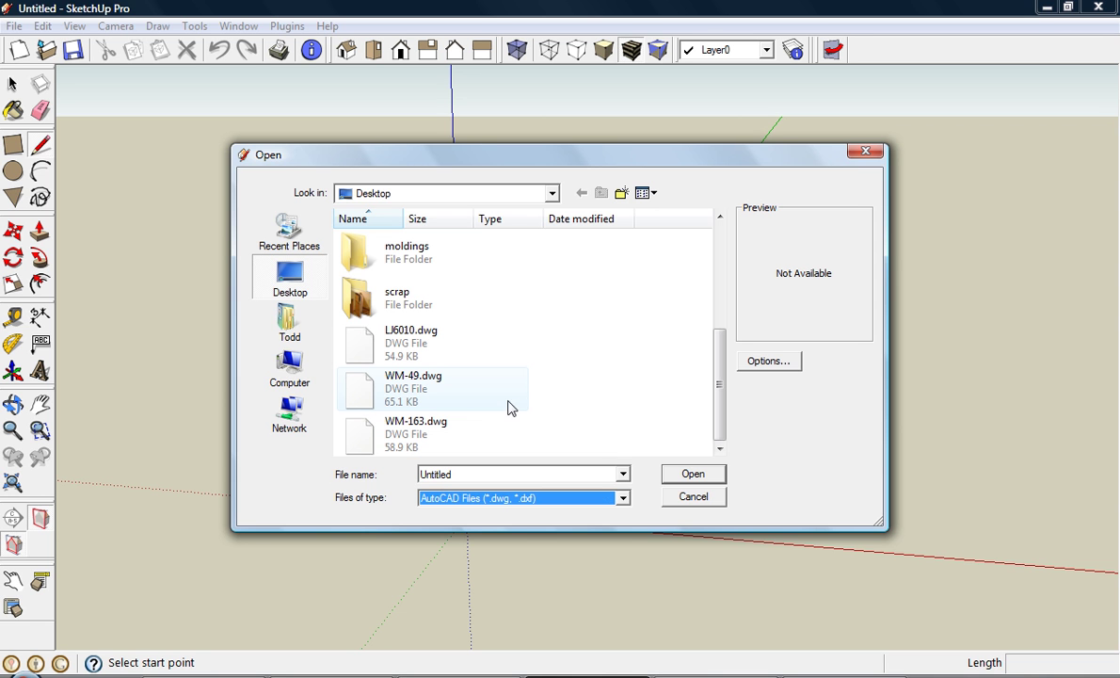
# Import WM-49.dwg with the import units set to Inches
pyautogui.click(409, 399)
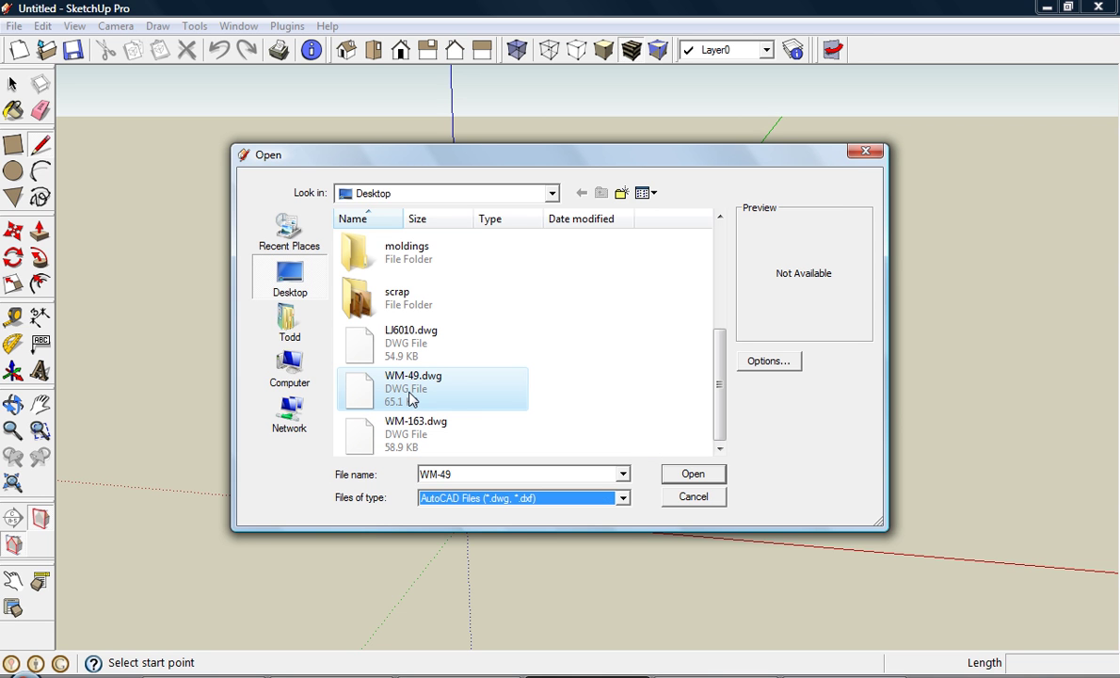
pyautogui.click(769, 362)
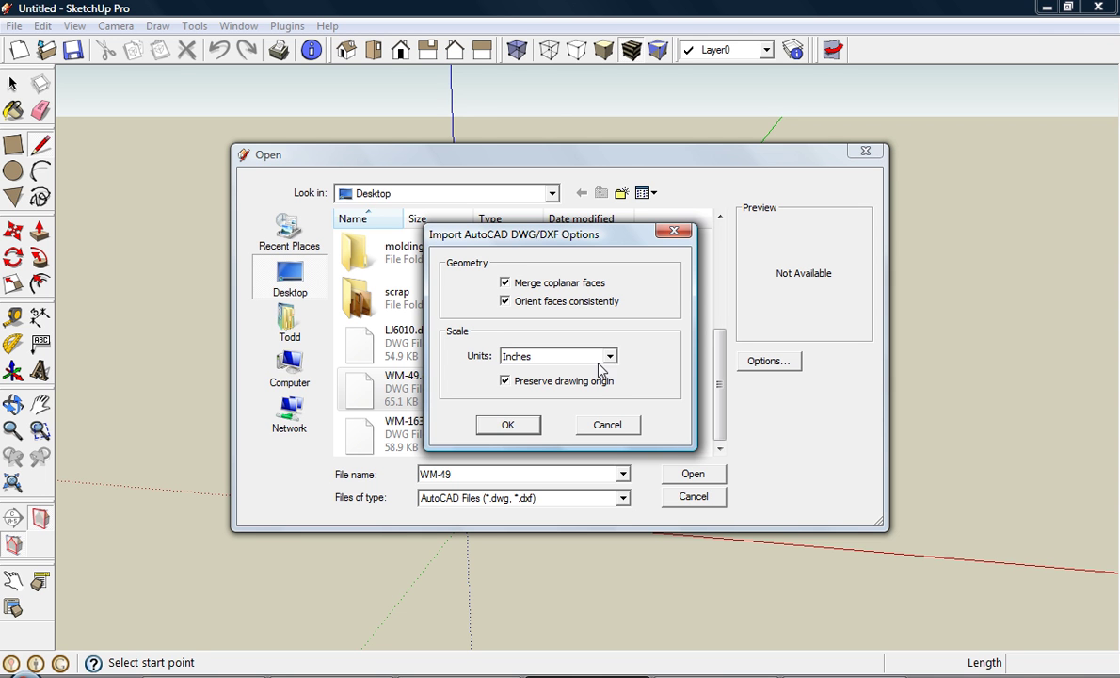
pyautogui.click(508, 426)
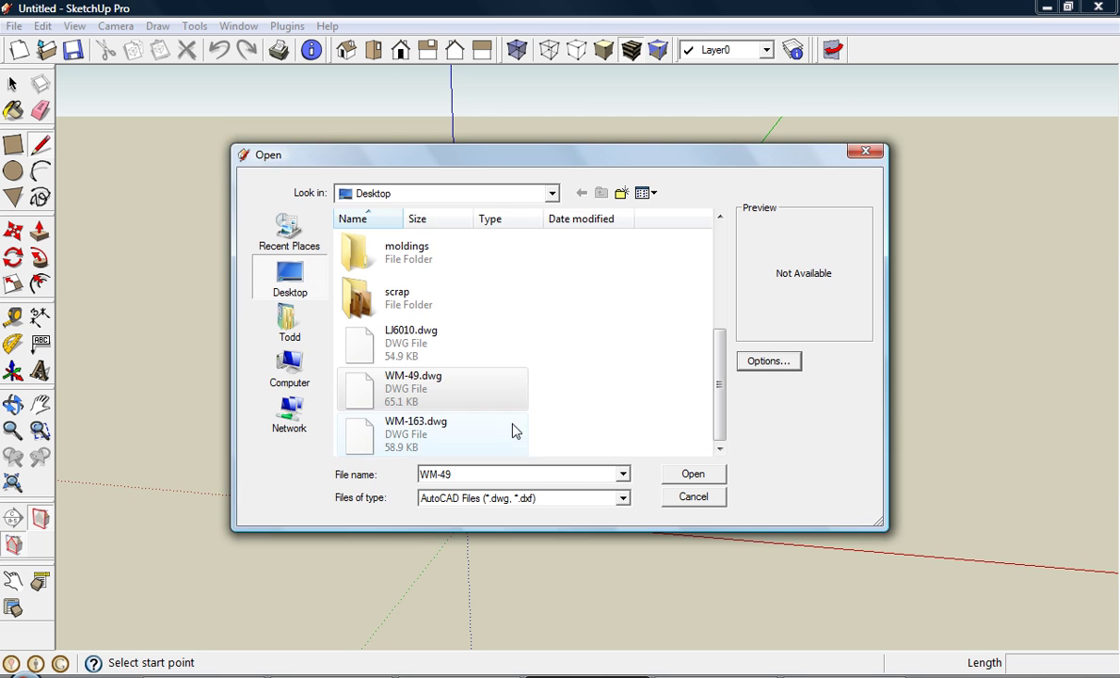
pyautogui.click(697, 477)
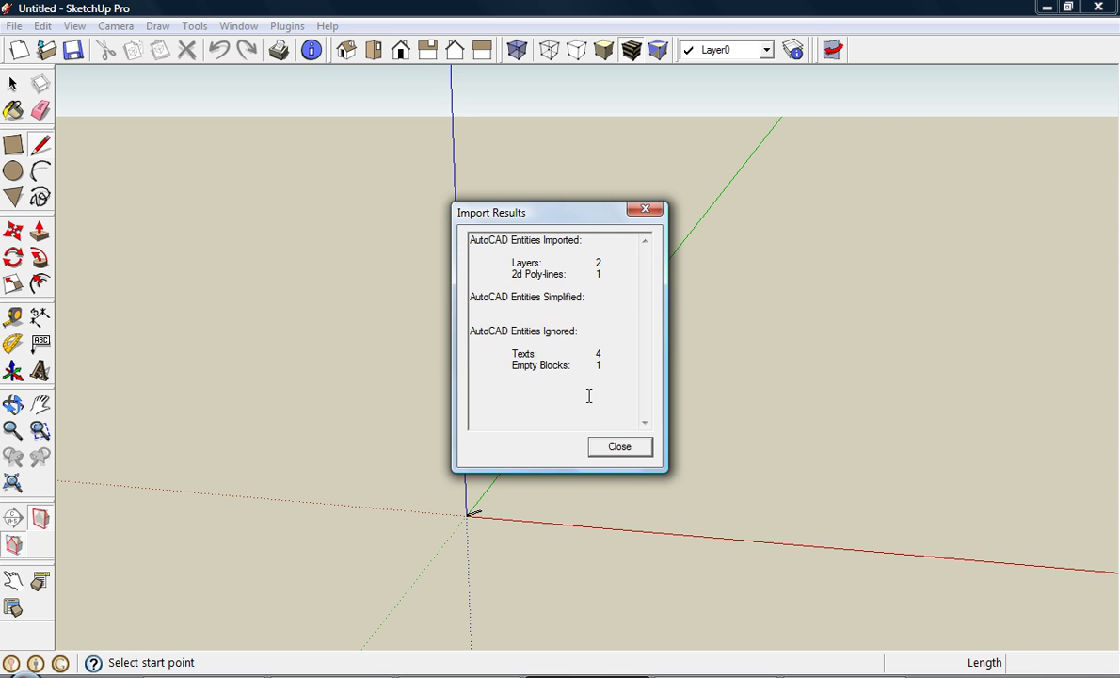
# Orbit the imported profile into perspective and start a line at its green-axis endpoint
pyautogui.click(618, 448)
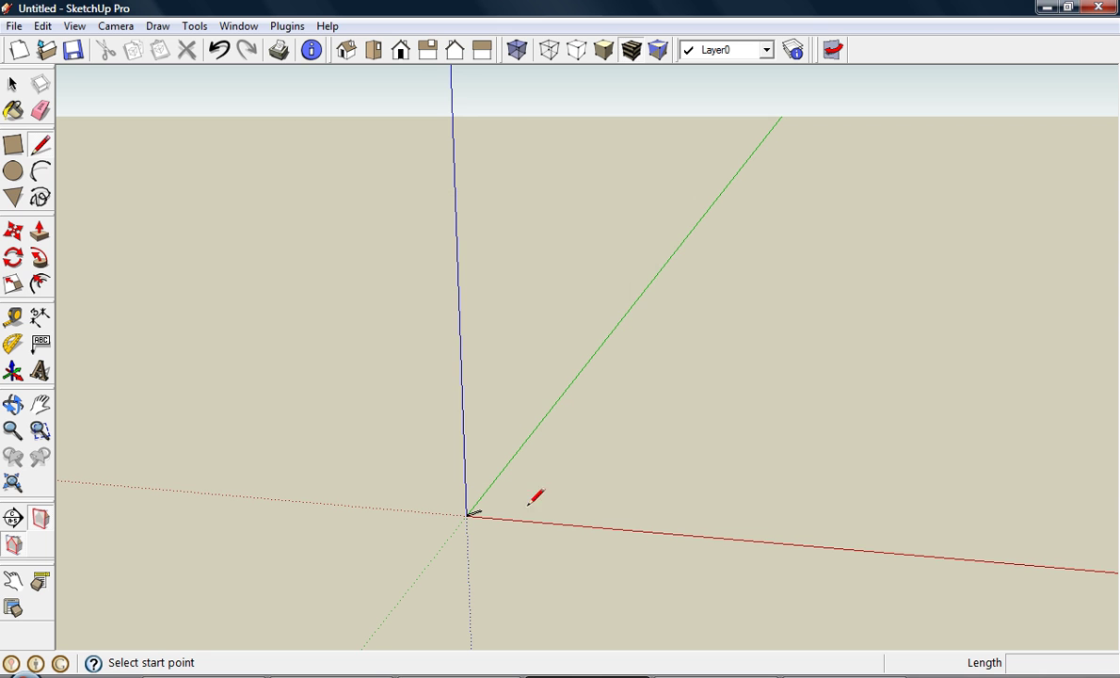
pyautogui.click(373, 52)
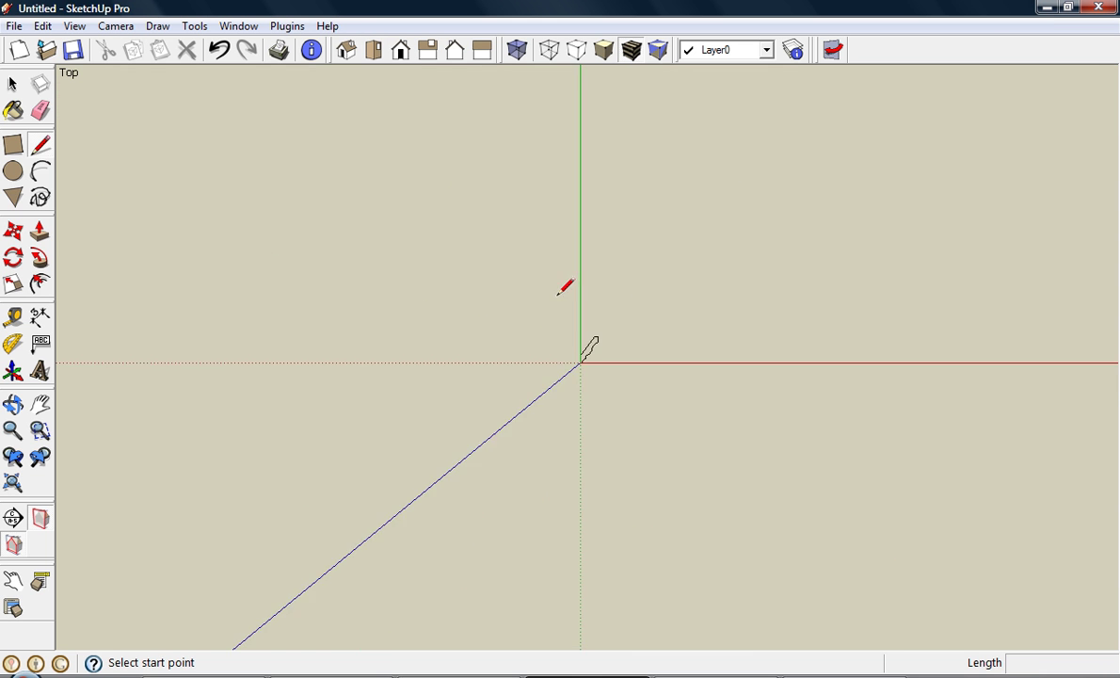
pyautogui.scroll(5, 593, 365)
pyautogui.middleClick(610, 432)
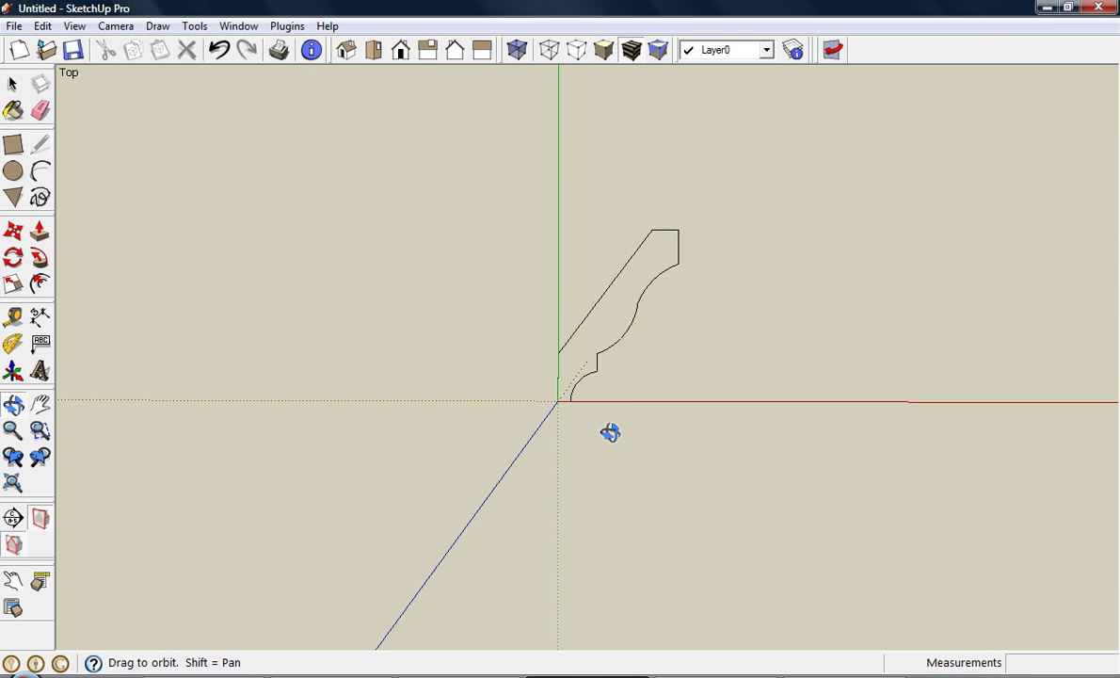
pyautogui.moveTo(610, 432); pyautogui.dragTo(555, 396, button='middle')
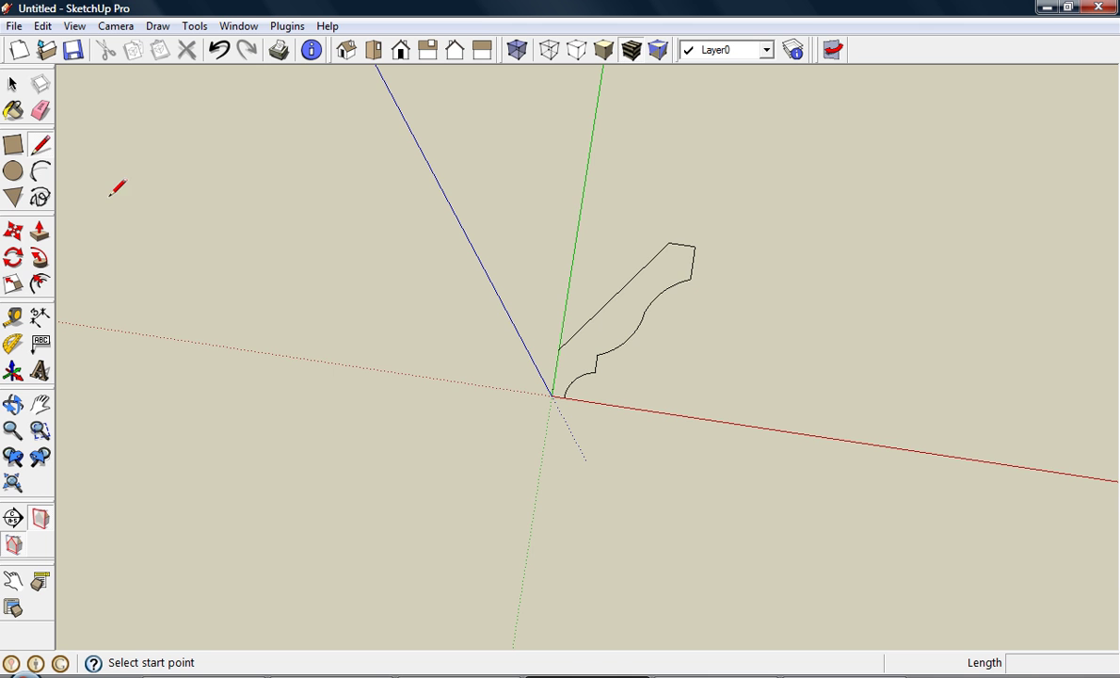
pyautogui.scroll(2, 593, 341)
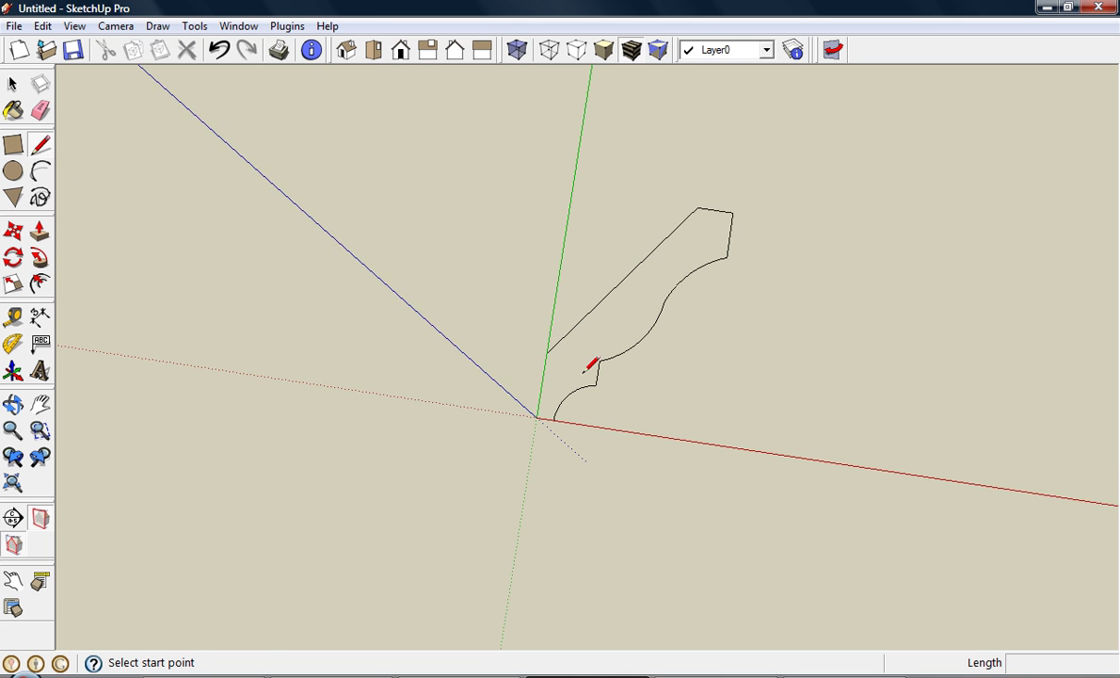
pyautogui.scroll(1, 537, 340)
pyautogui.click(537, 348)
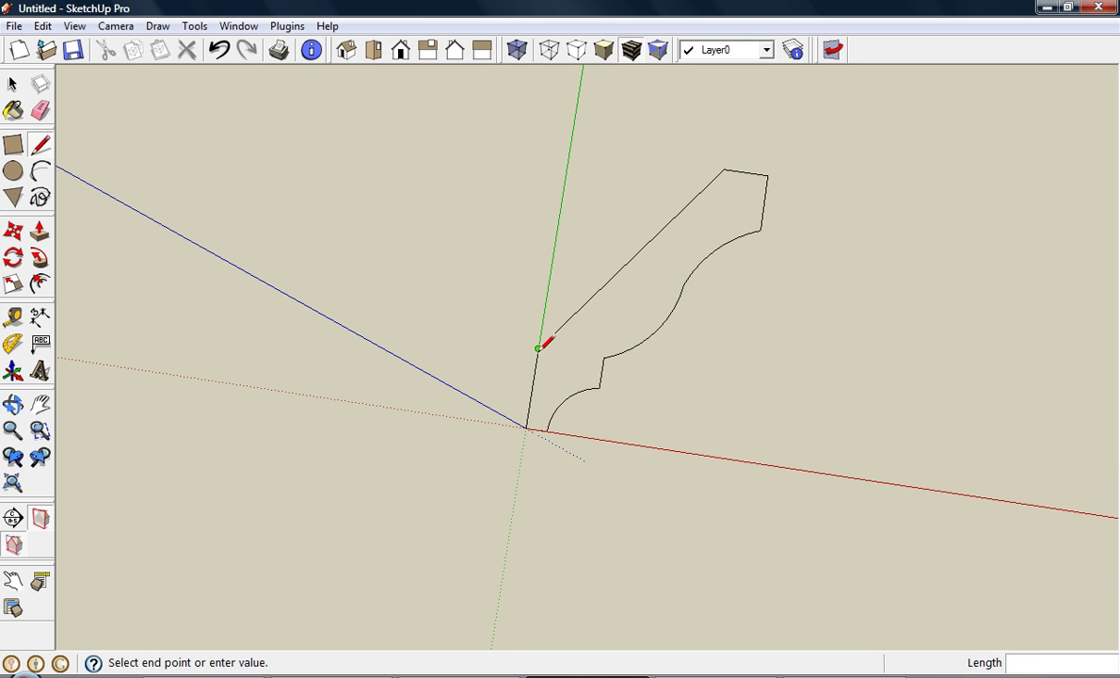
# End the line at the origin so the WM-49 outline becomes a face
pyautogui.click(526, 428)
pyautogui.moveTo(663, 488)
pyautogui.mouseDown(button='middle')
pyautogui.moveTo(593, 472)
pyautogui.moveTo(519, 404)
pyautogui.moveTo(568, 423)
pyautogui.moveTo(587, 418)
pyautogui.mouseUp(button='middle')
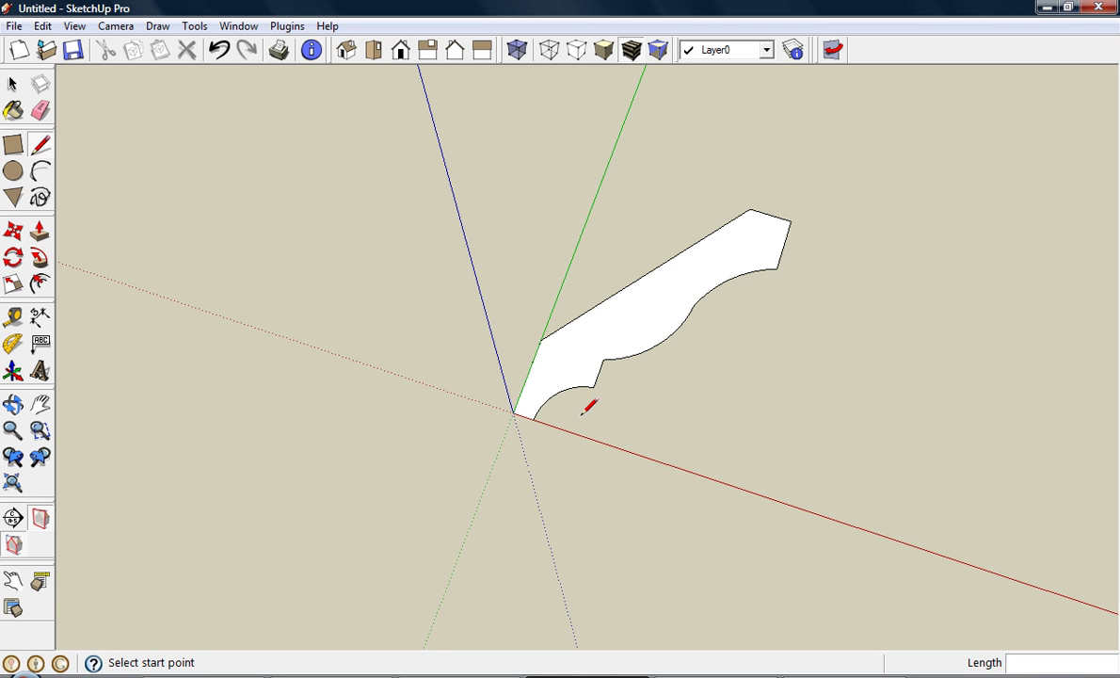
pyautogui.scroll(-1, 578, 413)
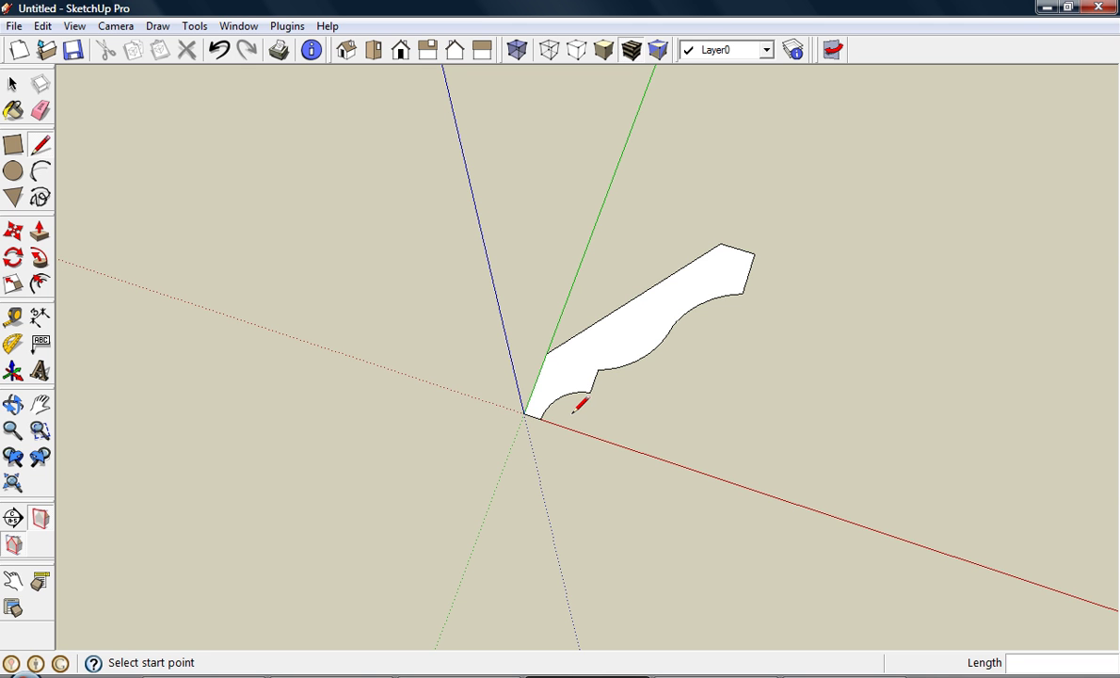
pyautogui.click(40, 232)
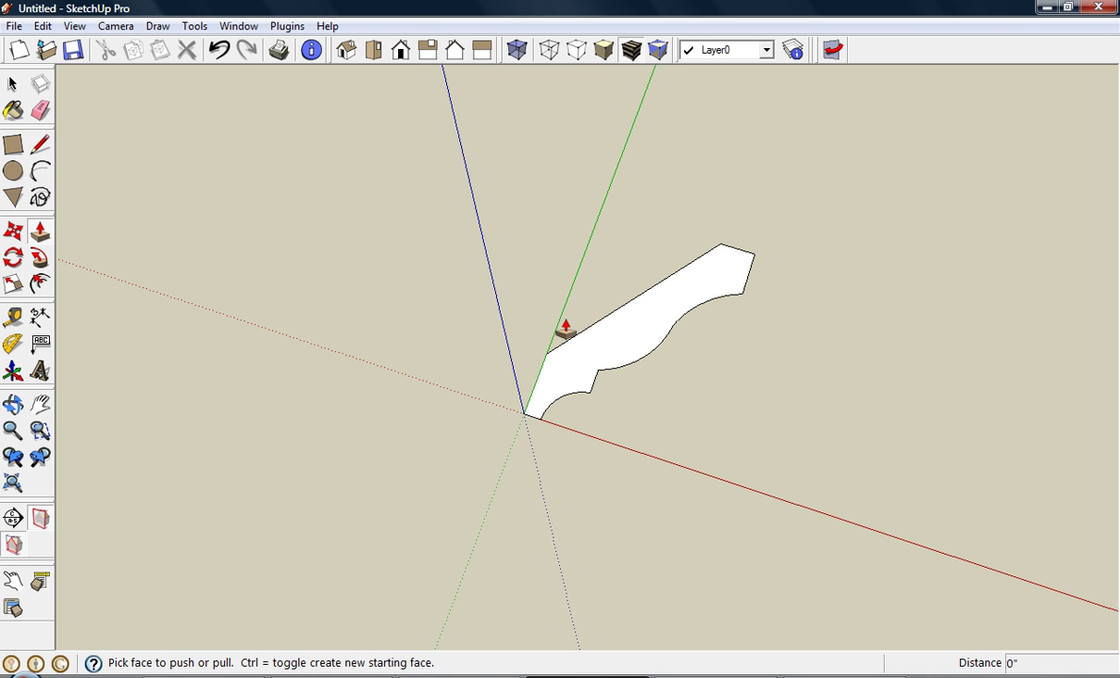
pyautogui.click(610, 350)
pyautogui.click(618, 282)
pyautogui.moveTo(626, 381); pyautogui.dragTo(545, 260, button='middle')
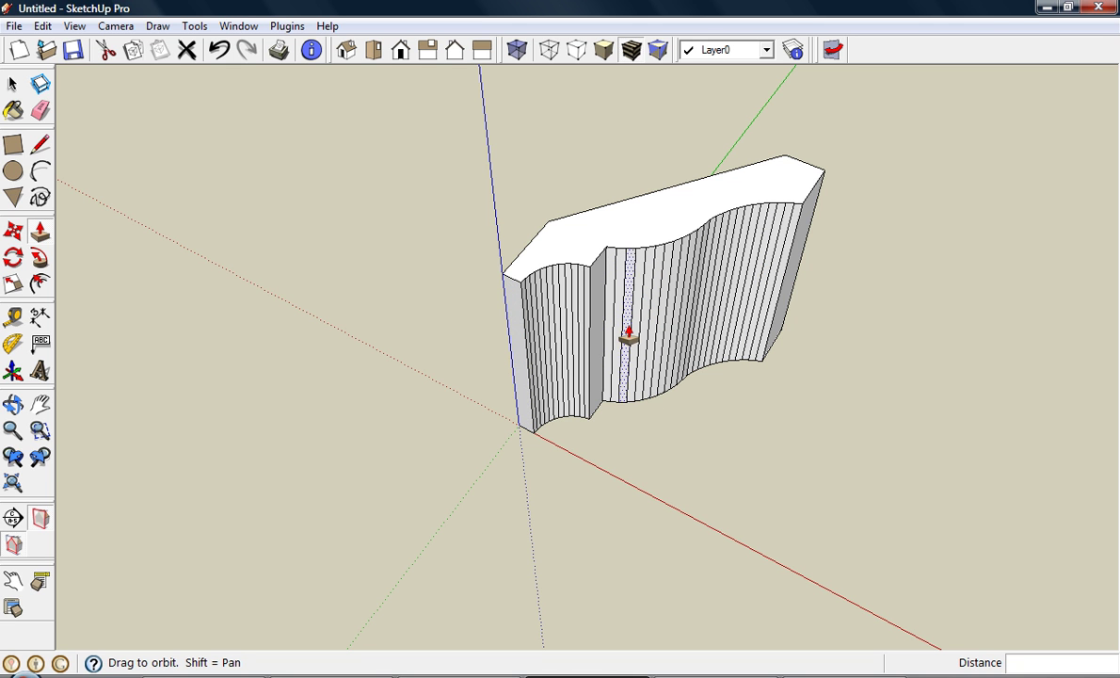
pyautogui.press('Escape')
pyautogui.moveTo(670, 365); pyautogui.dragTo(686, 385, button='middle')
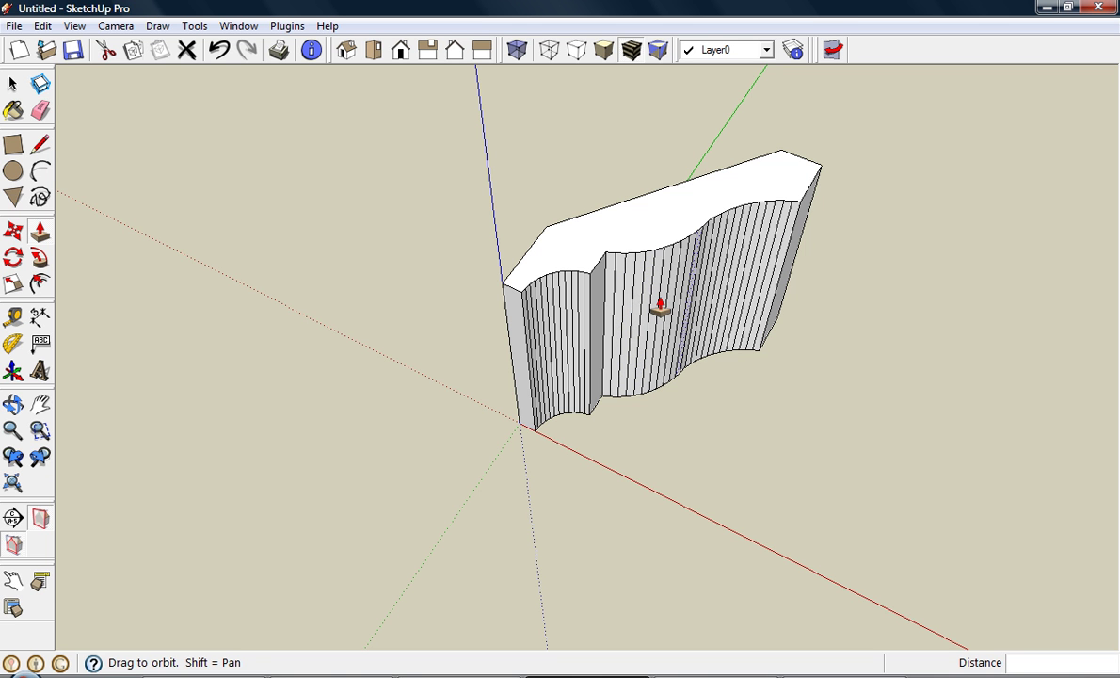
pyautogui.click(220, 51)
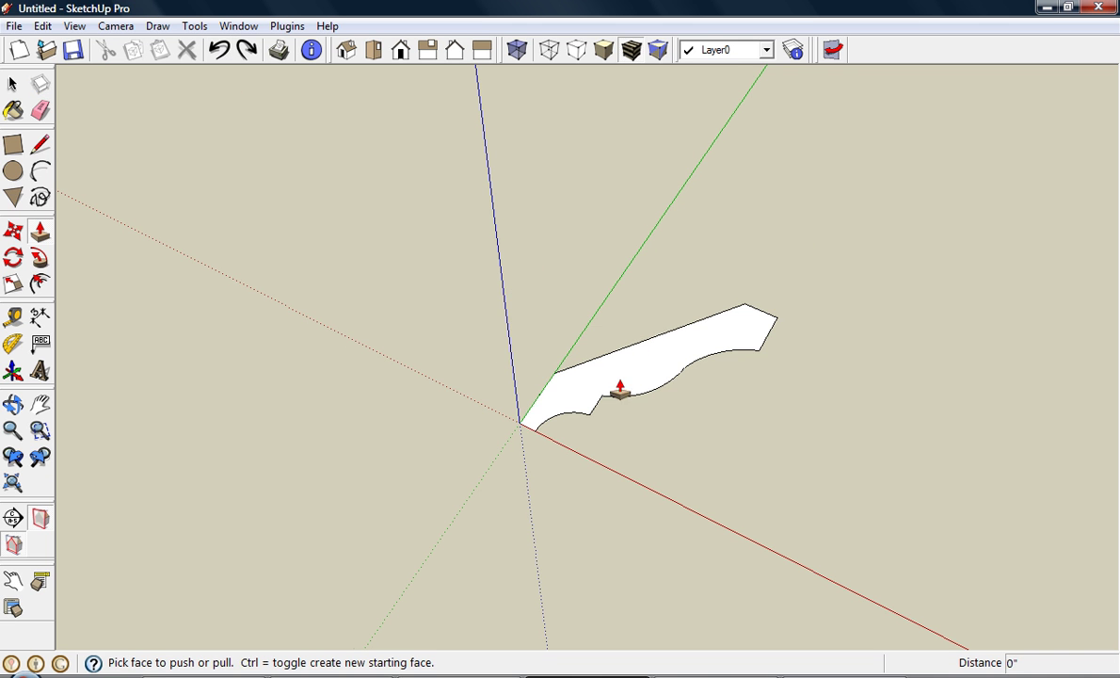
pyautogui.scroll(2, 640, 525)
pyautogui.moveTo(640, 525); pyautogui.dragTo(618, 483, button='middle')
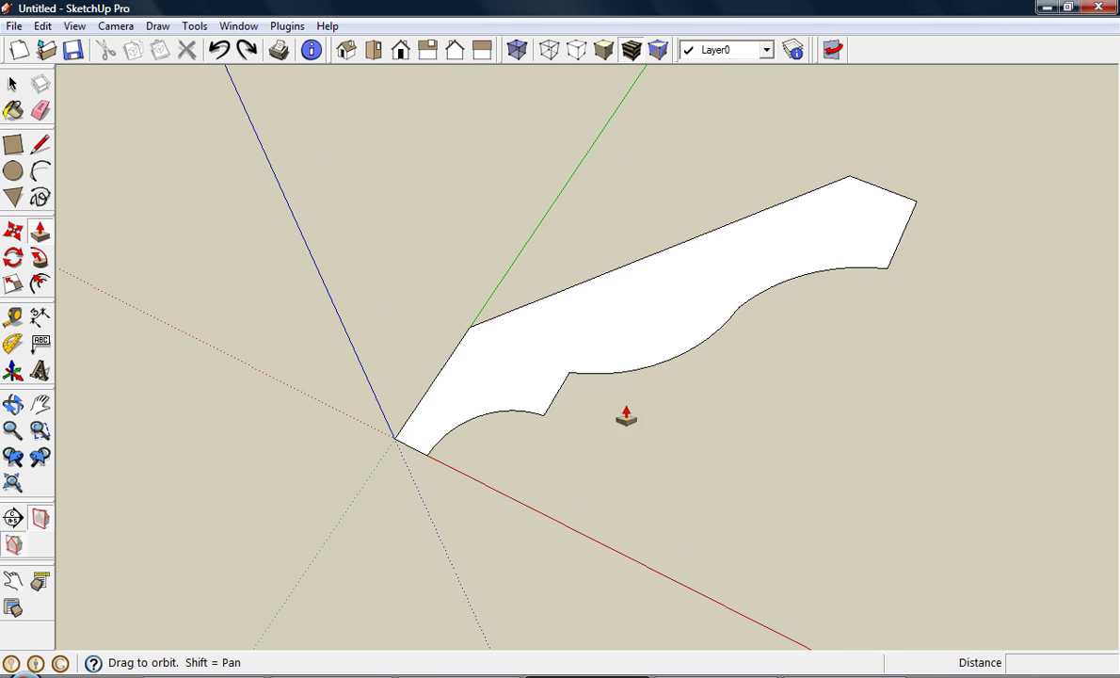
pyautogui.press('space')
pyautogui.scroll(3, 610, 379)
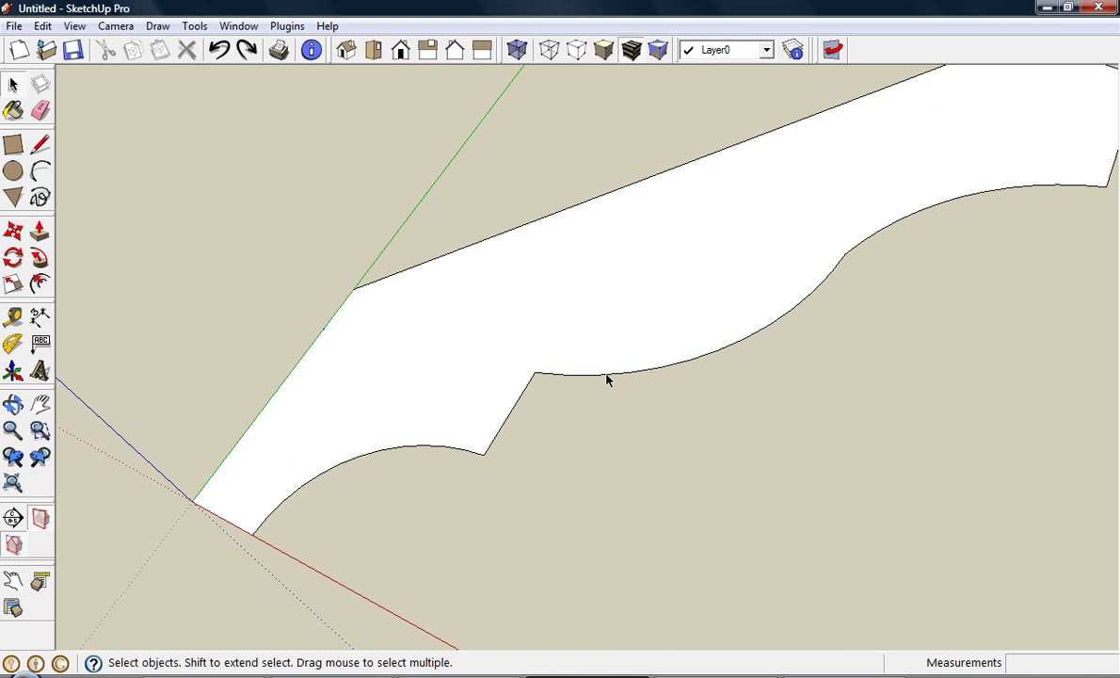
pyautogui.click(601, 375)
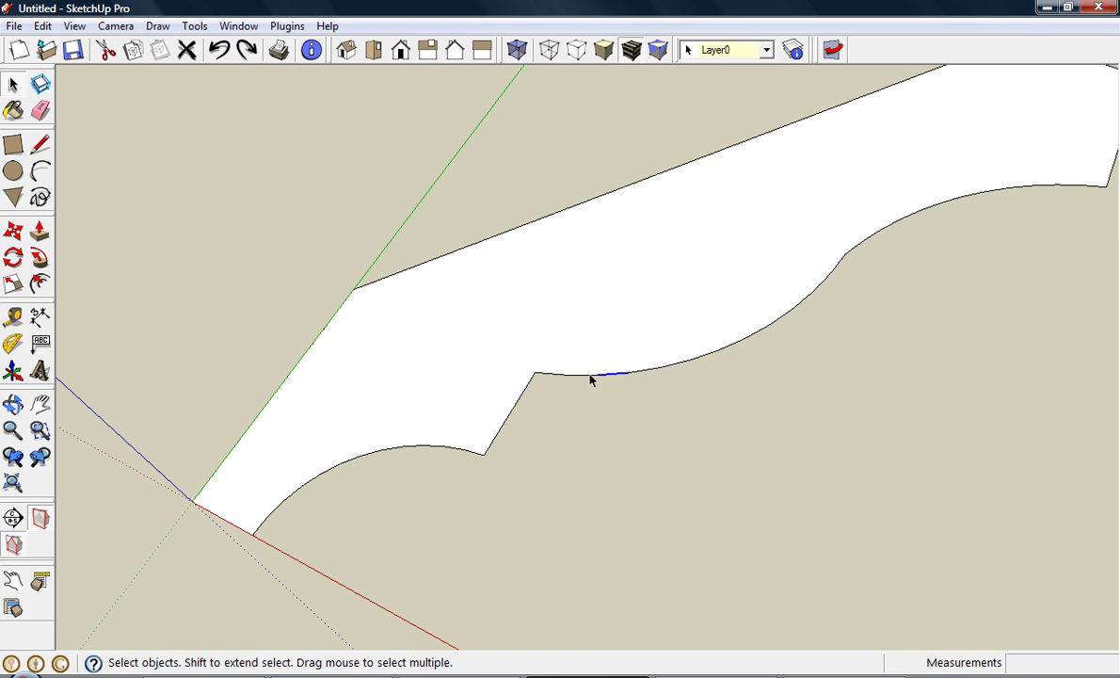
pyautogui.click(556, 376)
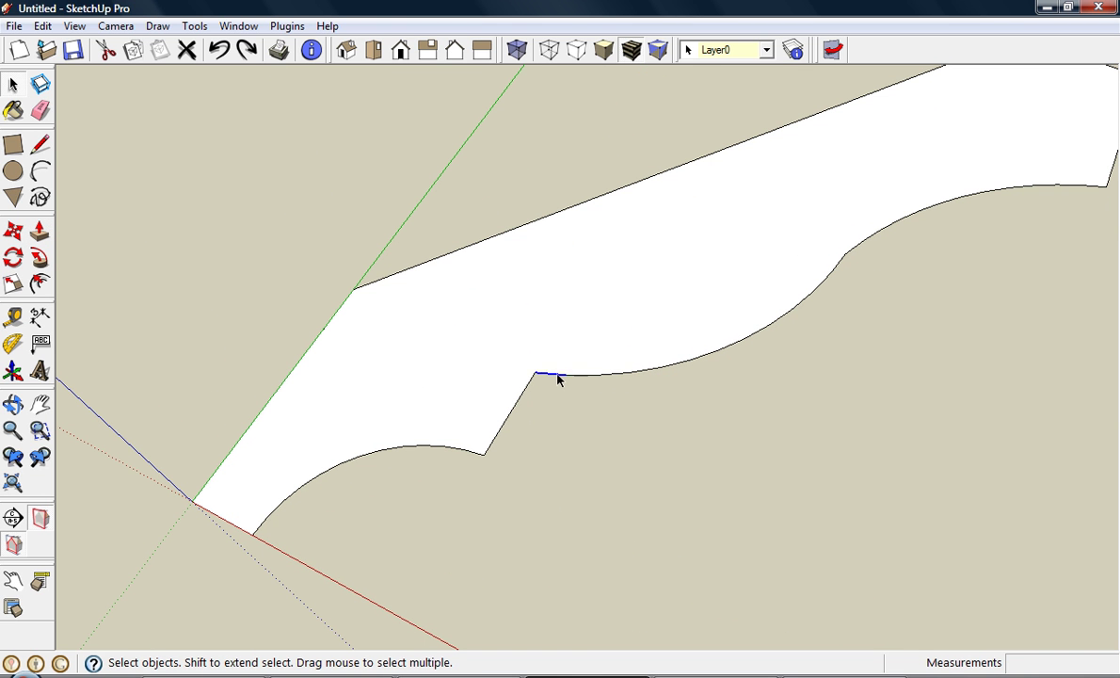
pyautogui.doubleClick(659, 373)
pyautogui.click(662, 371)
pyautogui.click(623, 375)
pyautogui.scroll(-3, 606, 396)
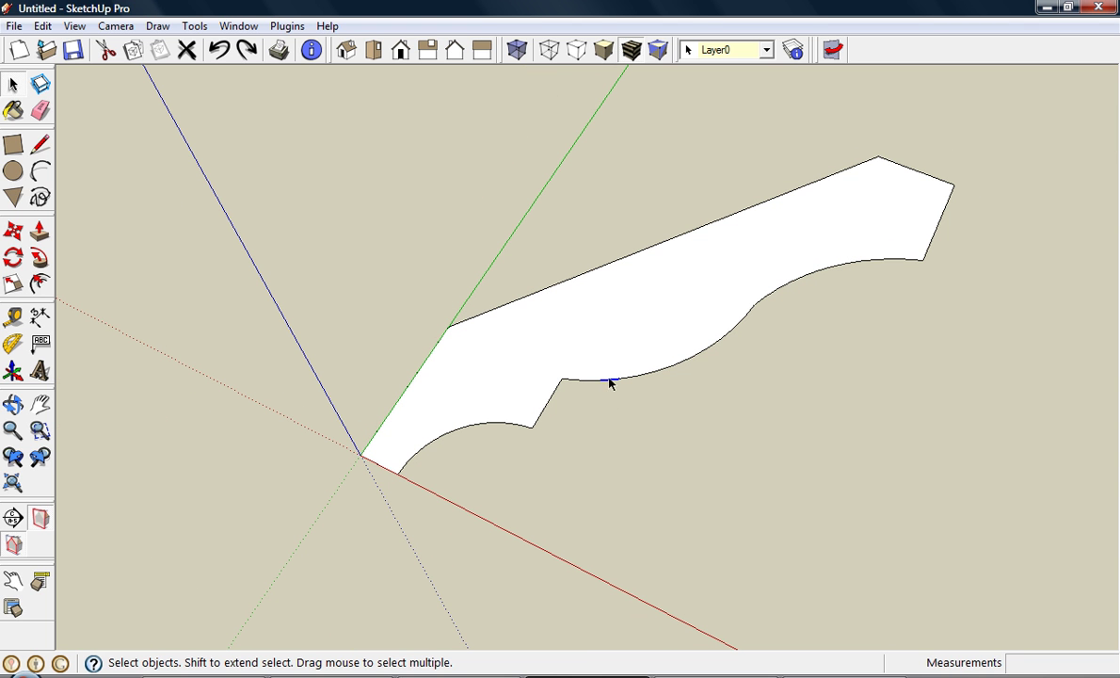
pyautogui.scroll(-2, 558, 256)
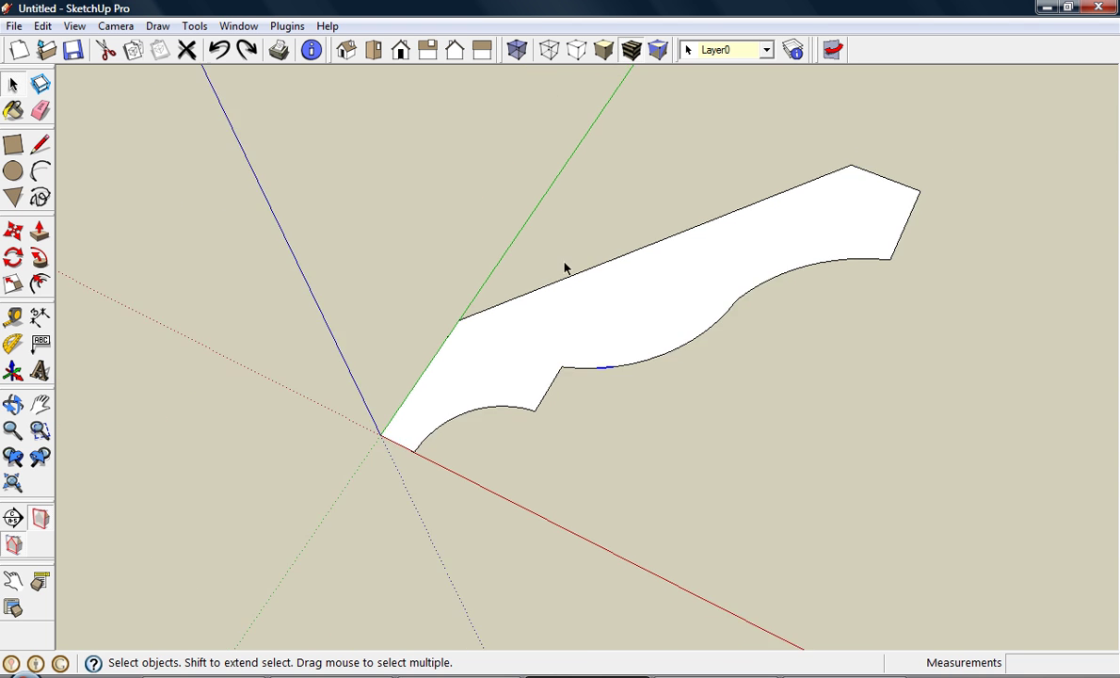
pyautogui.click(372, 49)
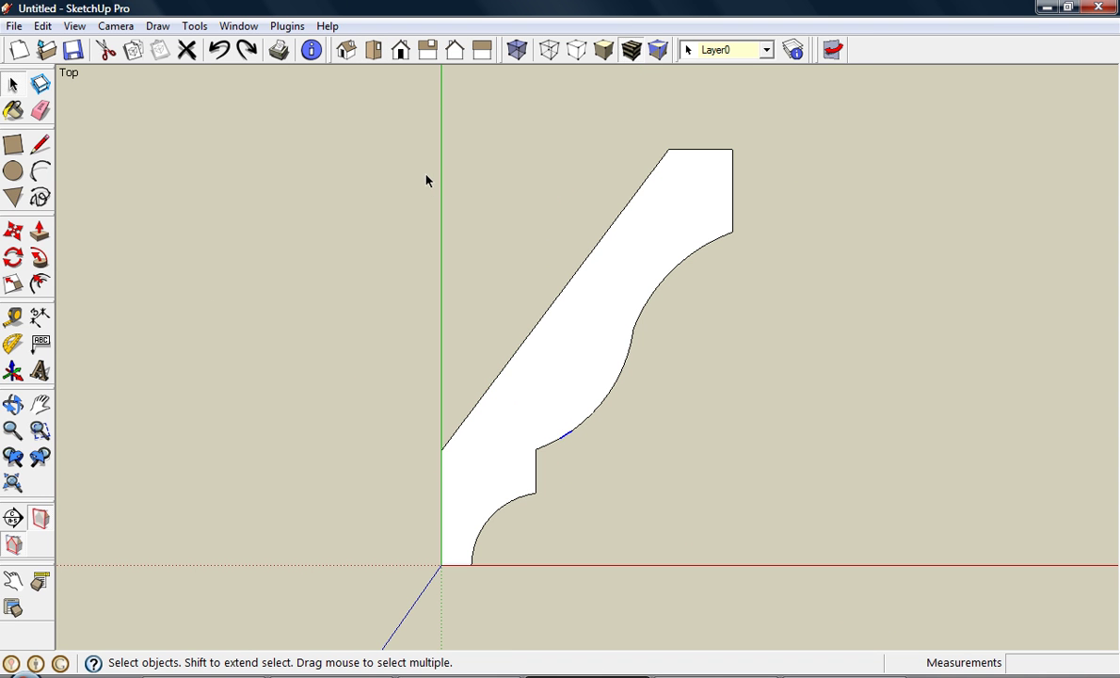
pyautogui.click(238, 26)
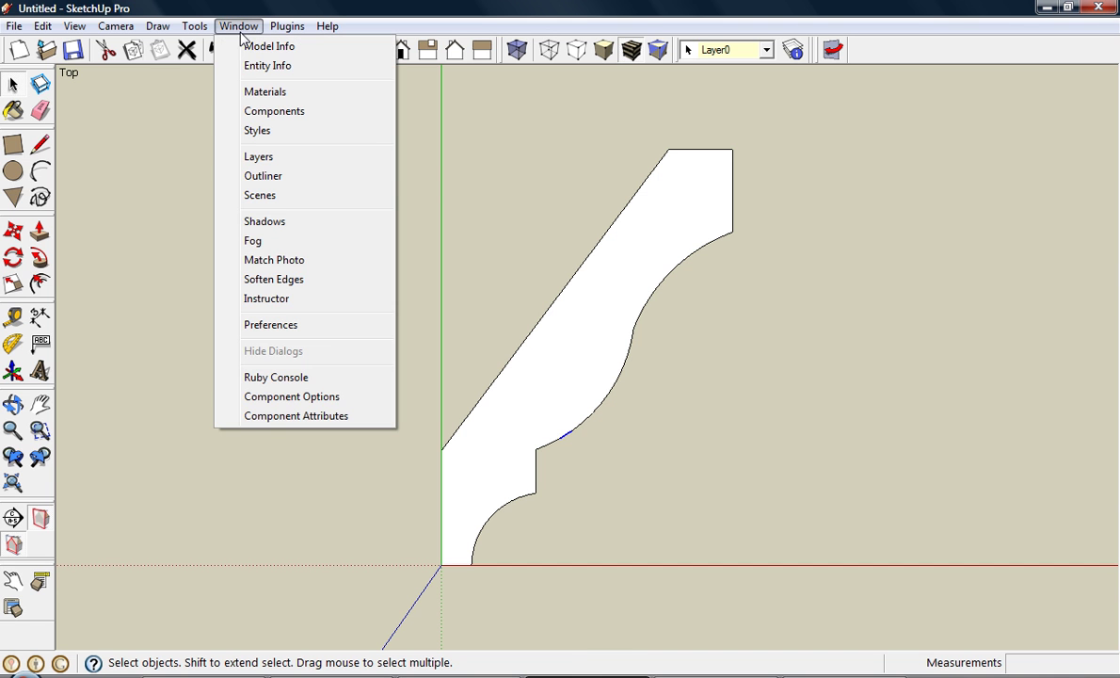
pyautogui.moveTo(287, 28)
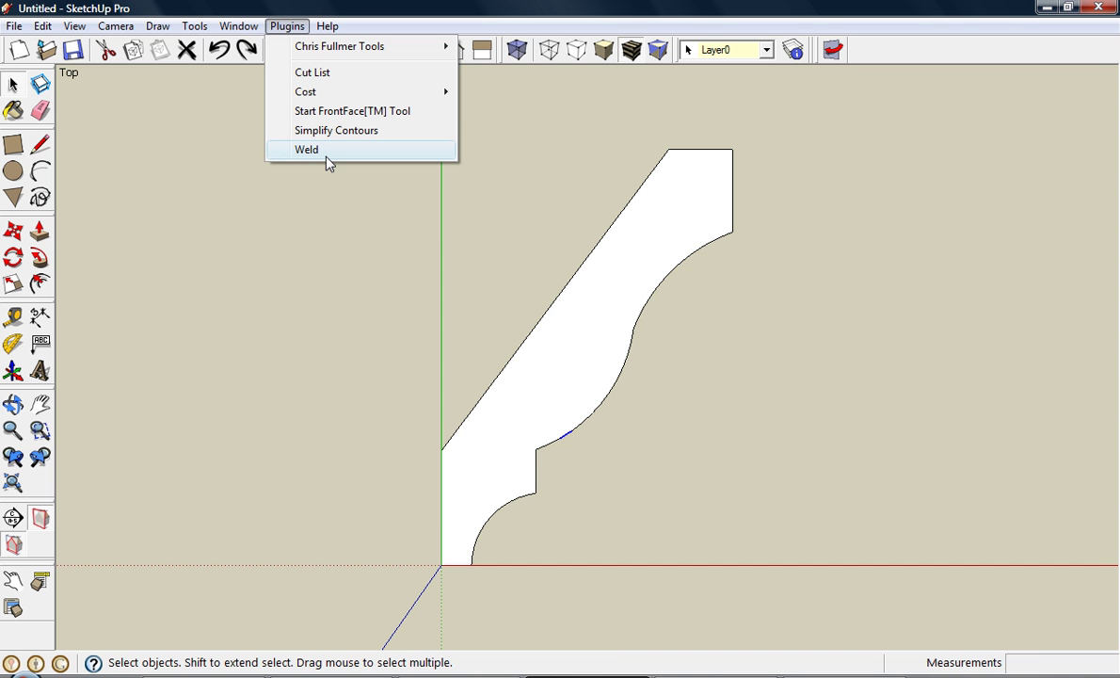
pyautogui.click(358, 282)
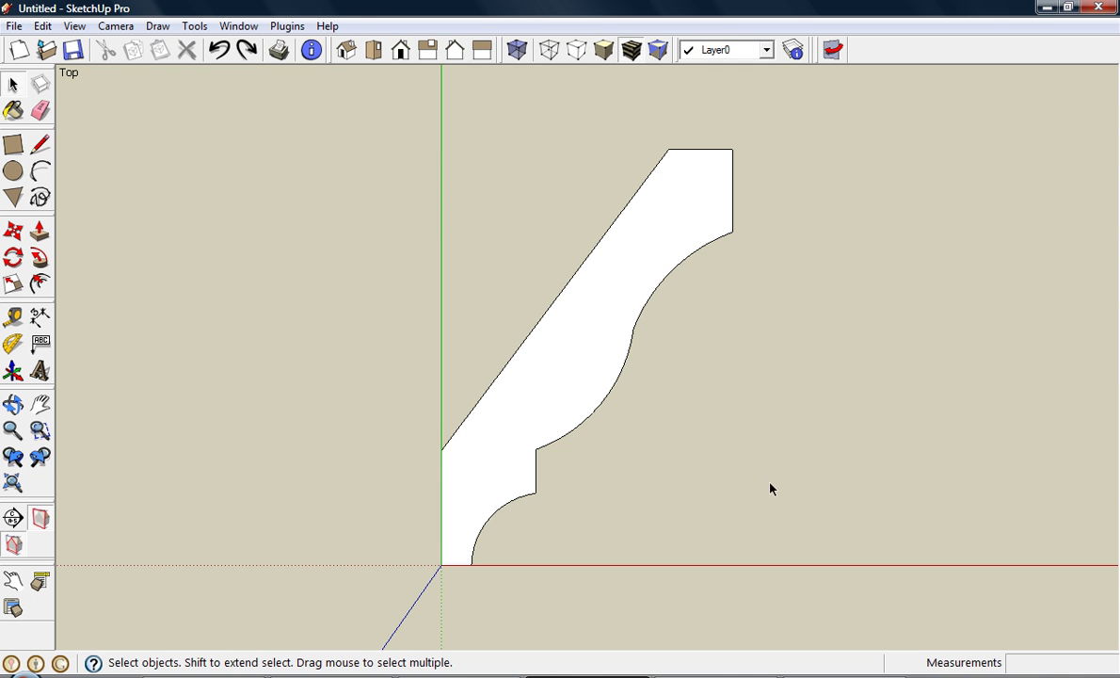
# Weld the upper curve with Plugins > Weld, leaving it open and rebuilding the face
pyautogui.moveTo(622, 460); pyautogui.dragTo(487, 302, button='middle')
pyautogui.click(287, 27)
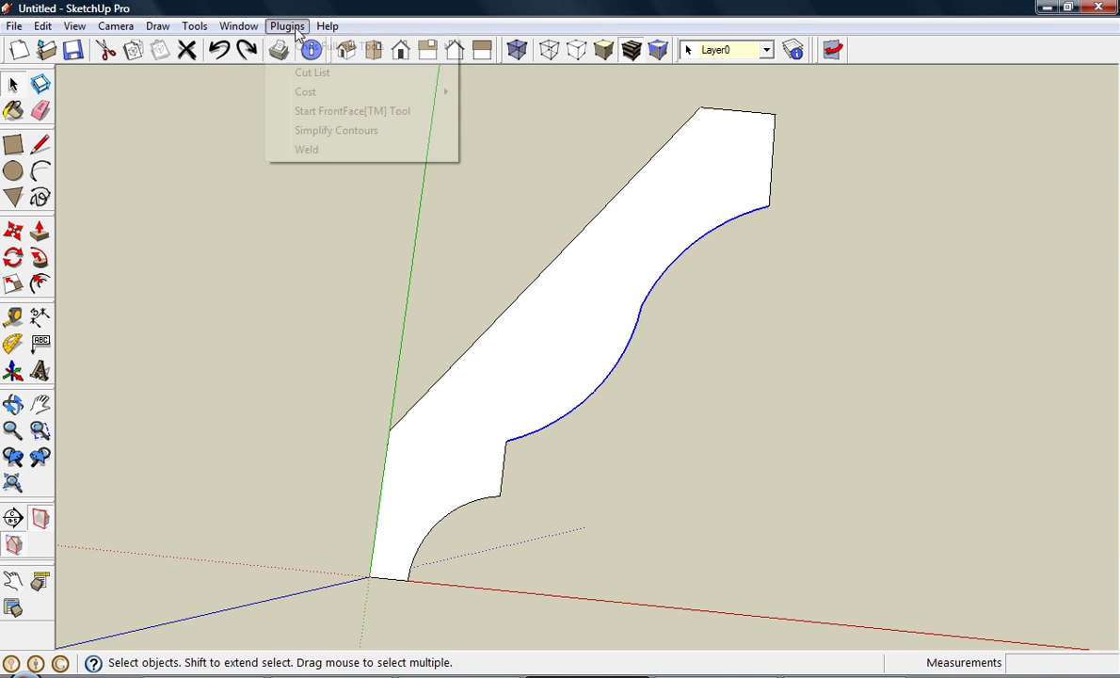
pyautogui.click(311, 150)
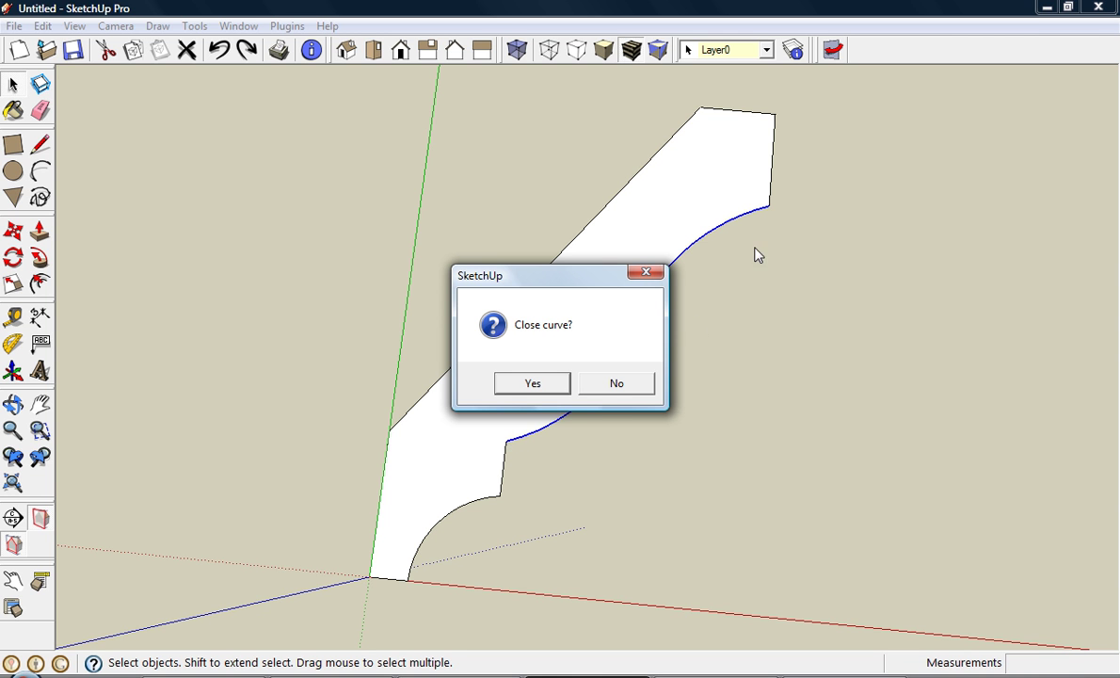
pyautogui.click(617, 385)
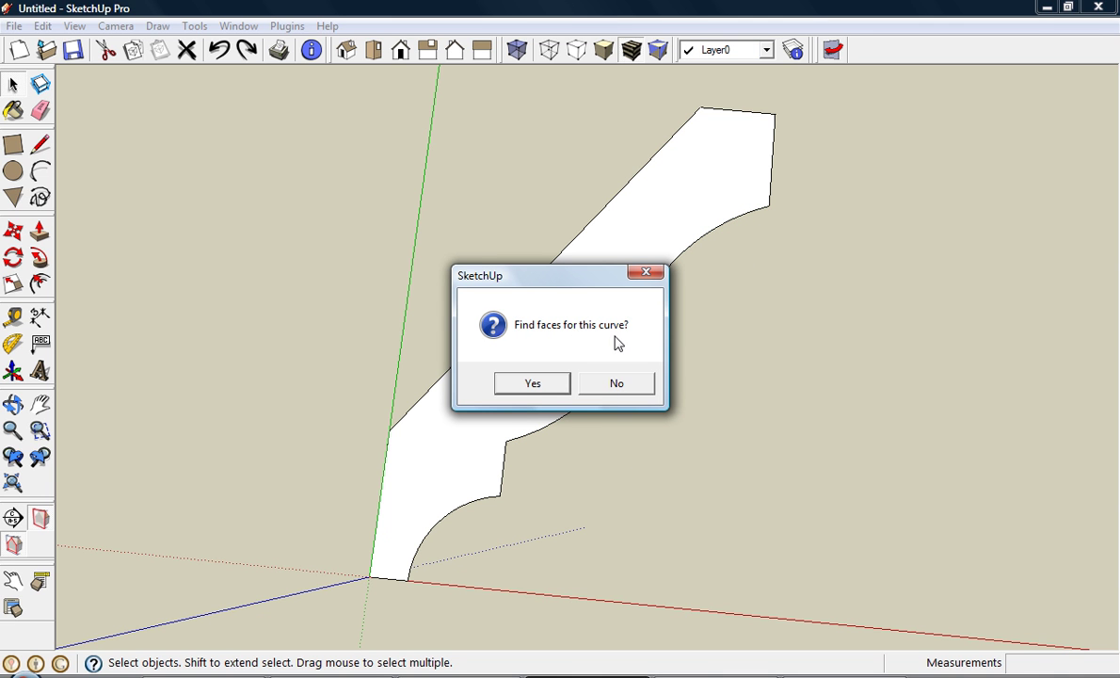
pyautogui.click(533, 383)
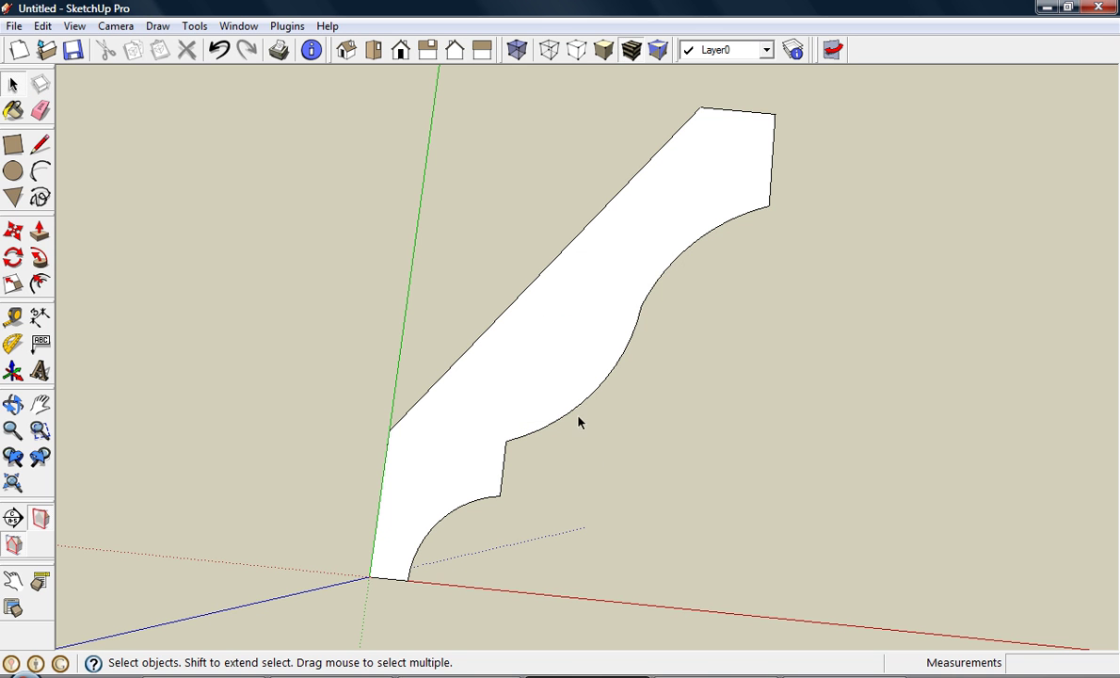
pyautogui.click(578, 409)
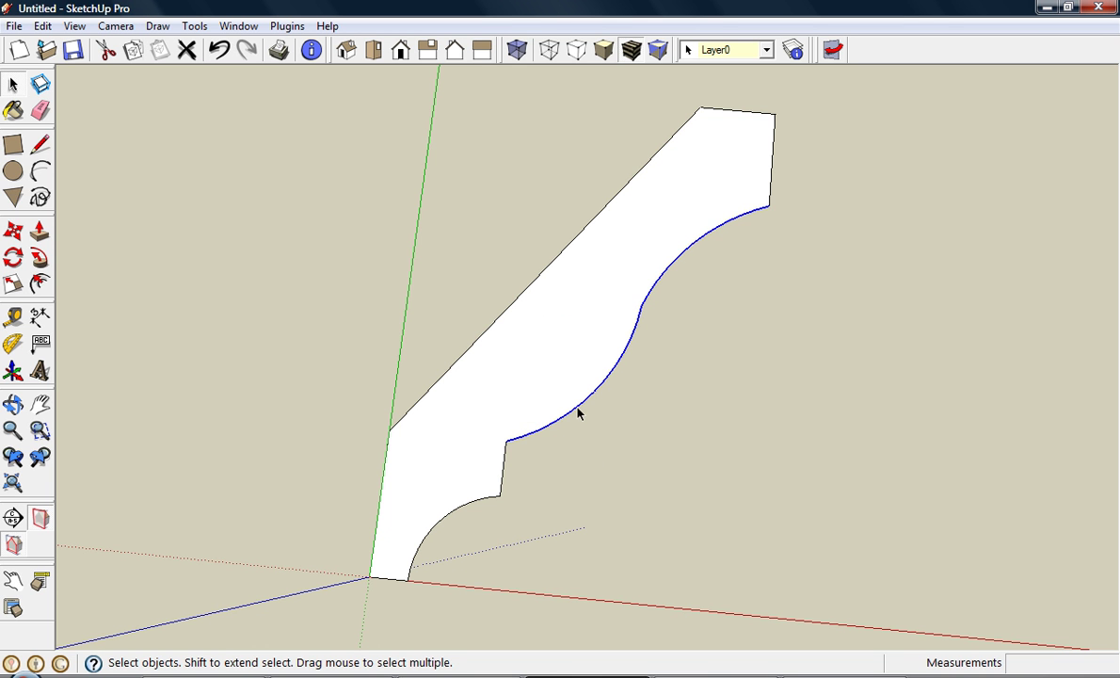
# Weld the lower quarter-round arc with Plugins > Weld, leaving it open and keeping the face
pyautogui.moveTo(675, 338); pyautogui.dragTo(661, 356, button='middle')
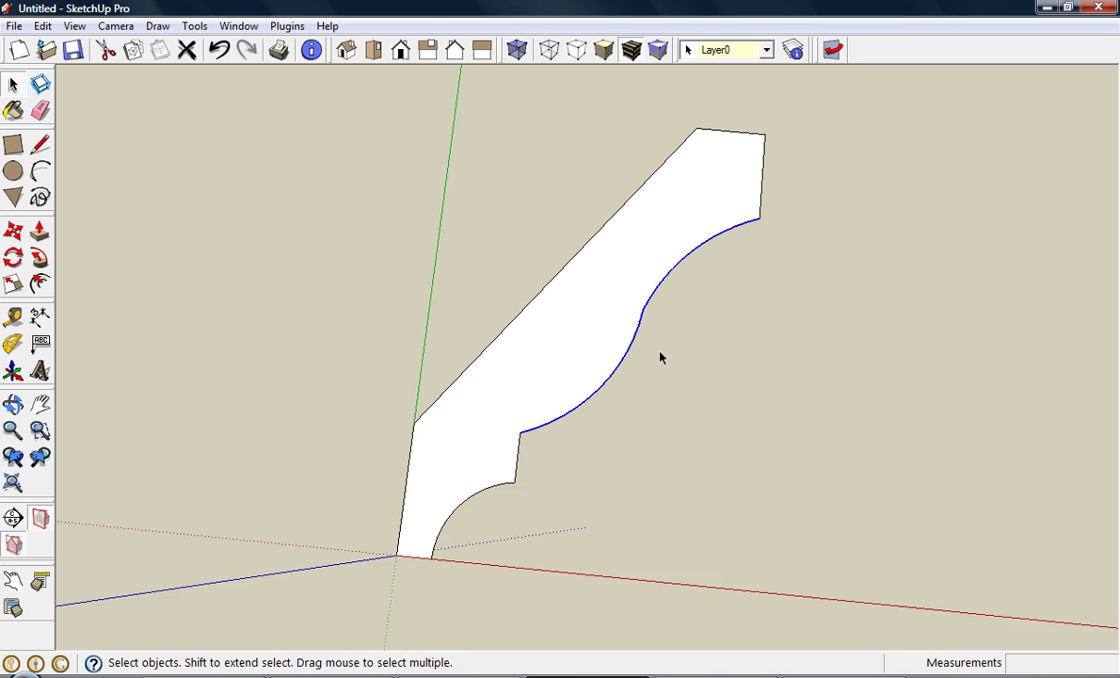
pyautogui.moveTo(545, 548); pyautogui.dragTo(478, 499, button='middle')
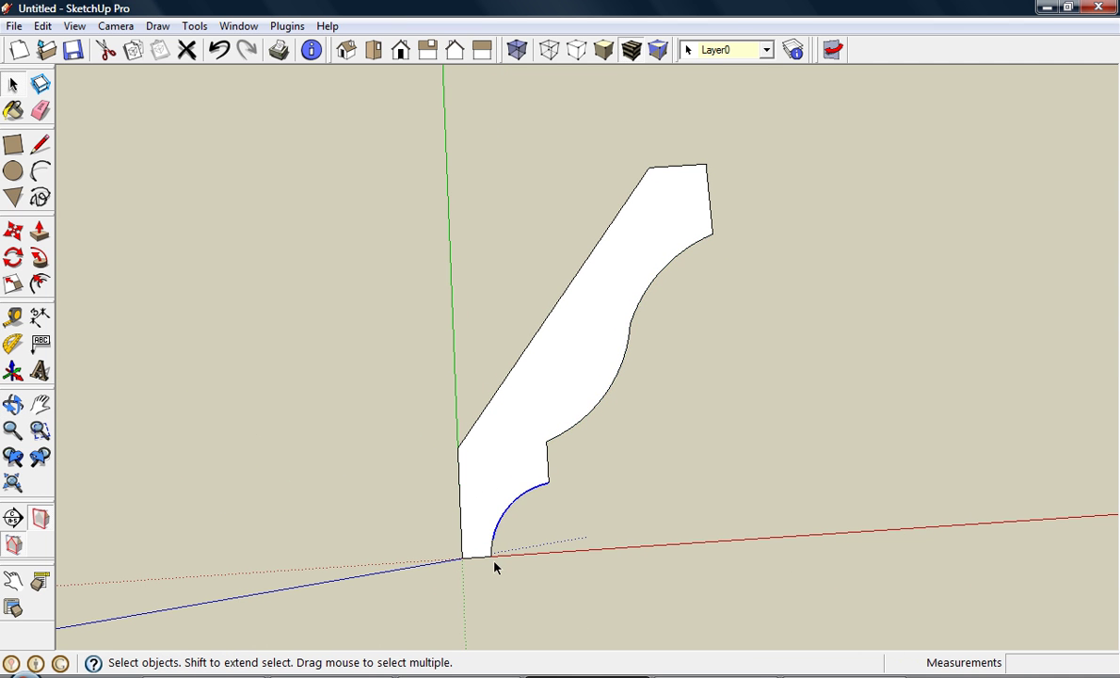
pyautogui.scroll(4, 495, 565)
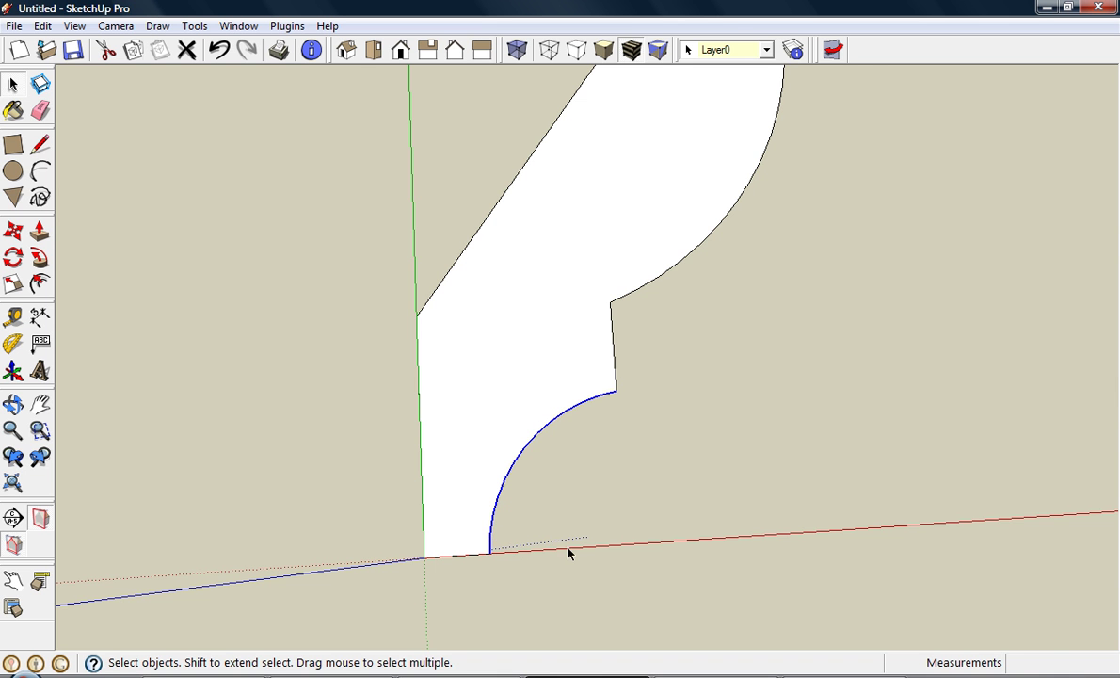
pyautogui.moveTo(567, 617); pyautogui.dragTo(466, 565, button='middle')
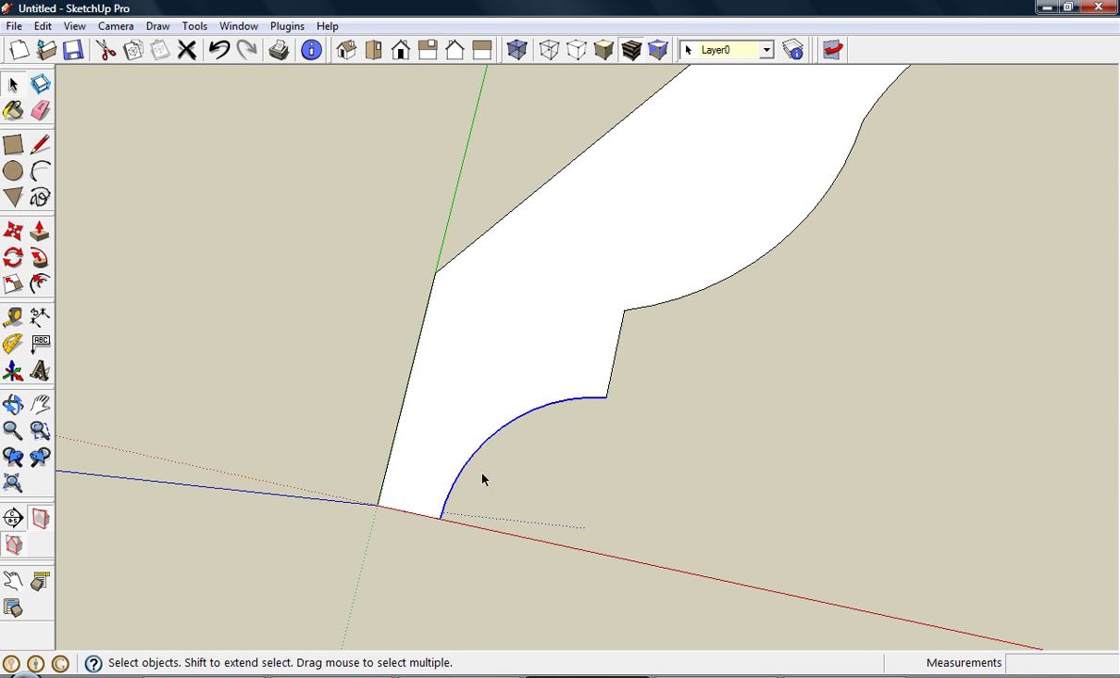
pyautogui.scroll(1, 486, 477)
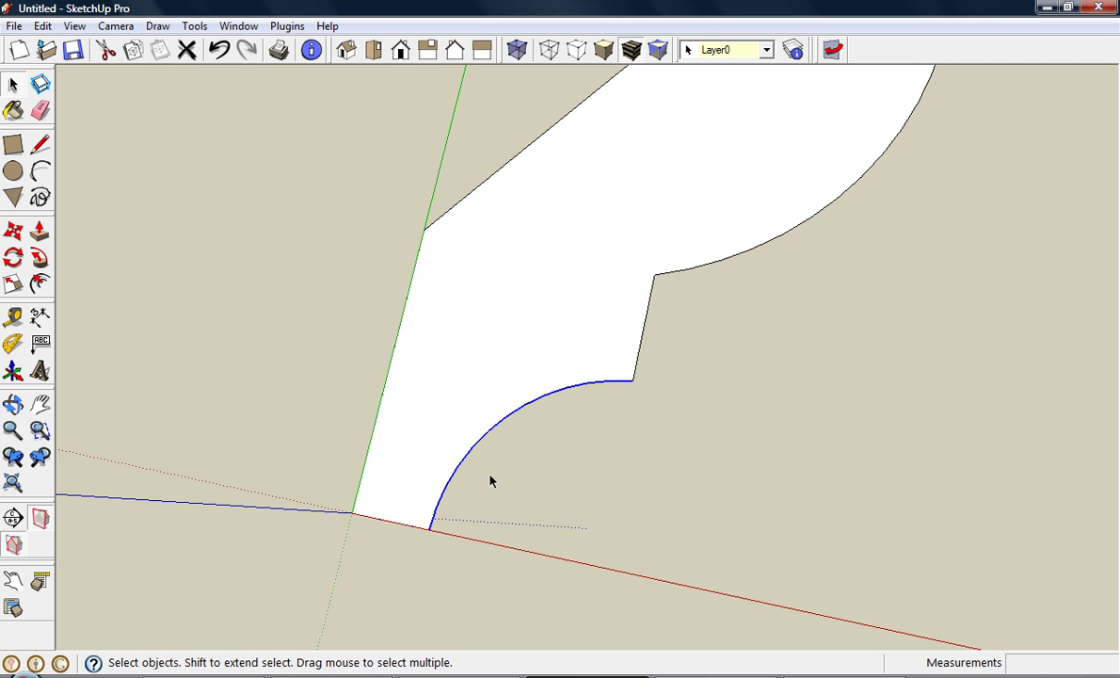
pyautogui.scroll(-1, 456, 492)
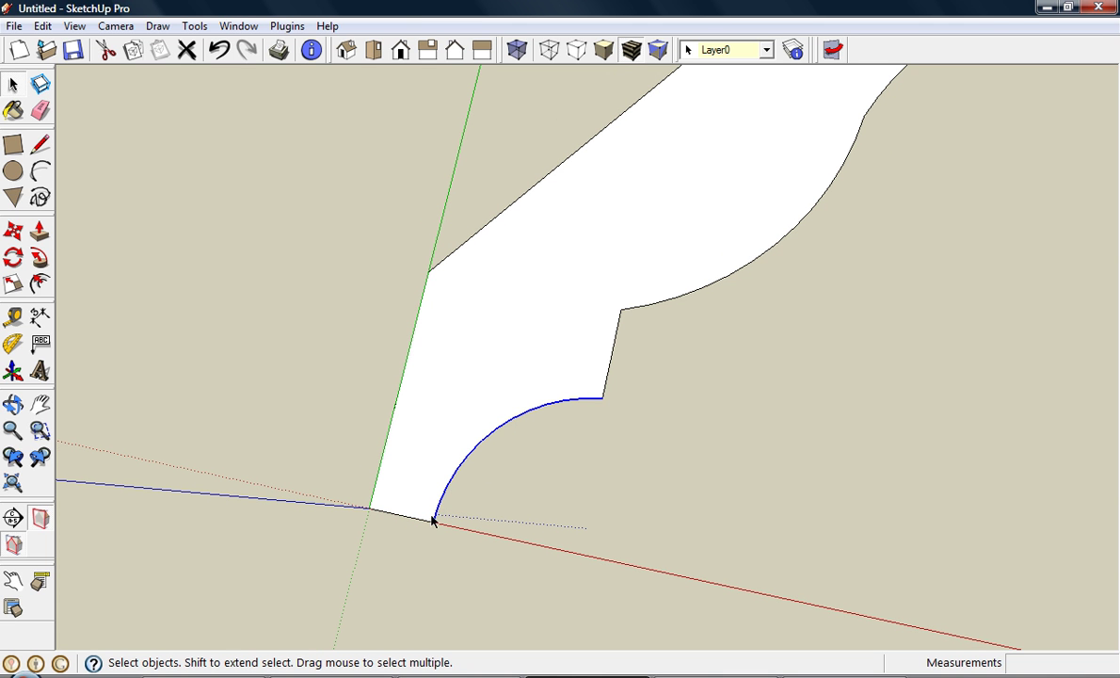
pyautogui.click(287, 26)
pyautogui.click(320, 150)
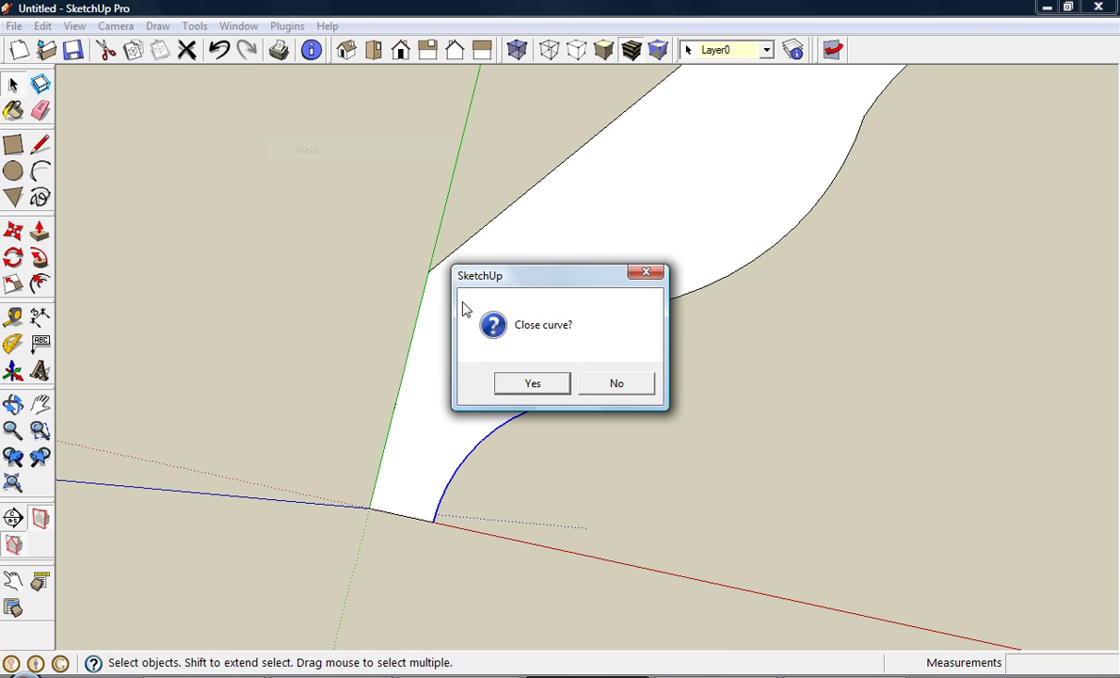
pyautogui.click(610, 393)
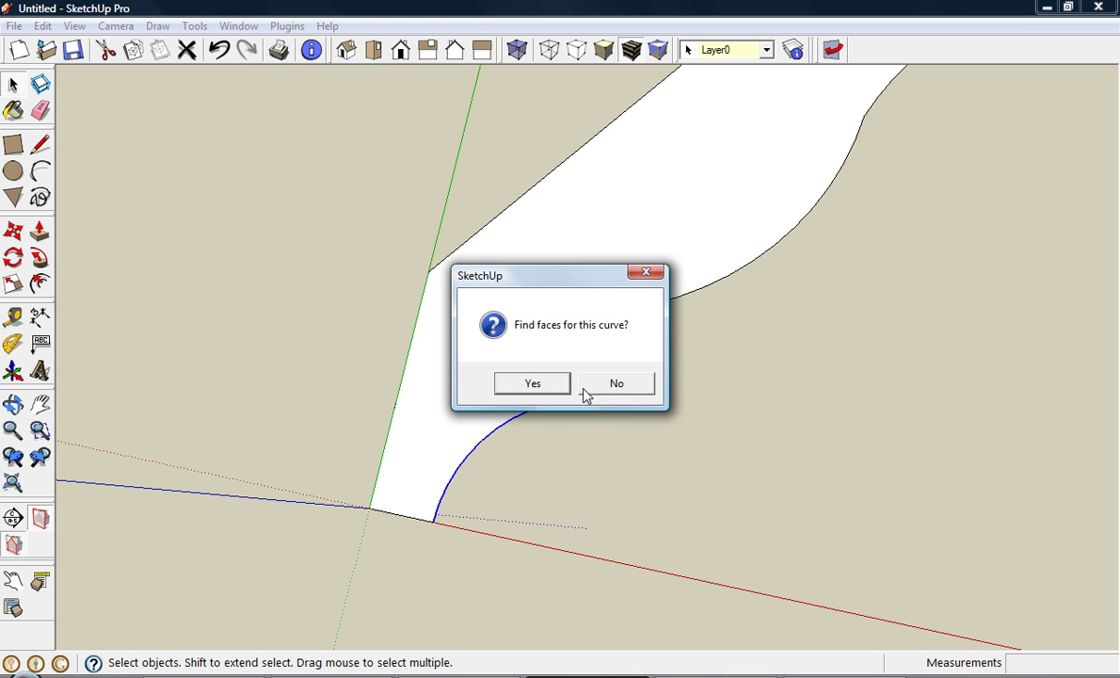
pyautogui.click(554, 383)
pyautogui.click(533, 414)
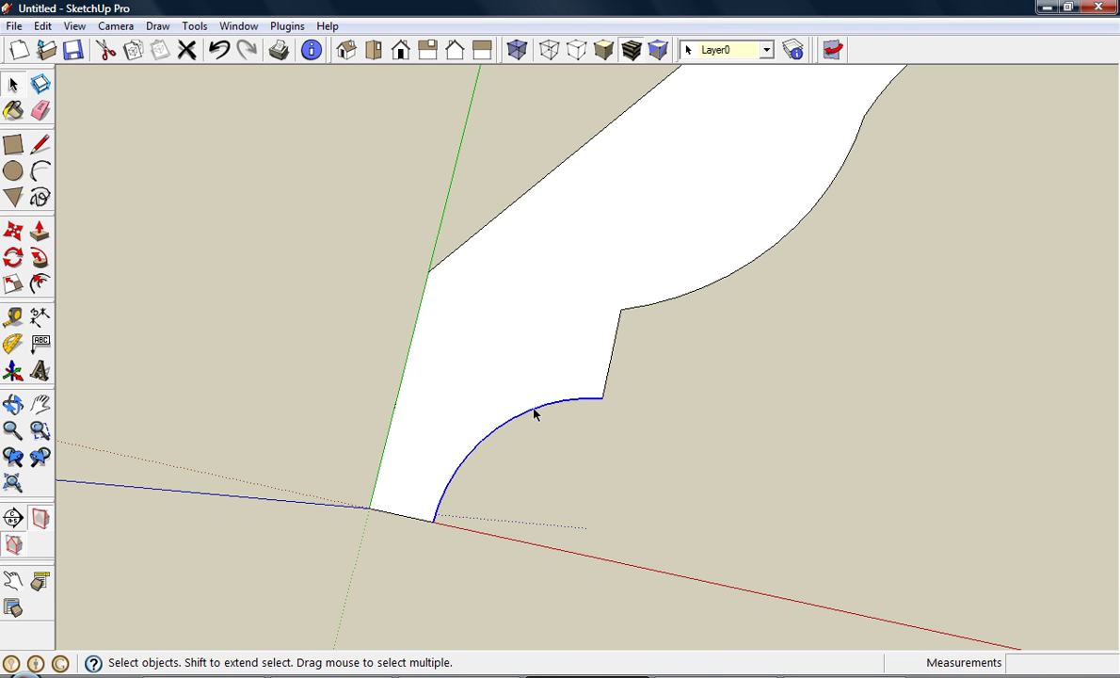
pyautogui.click(673, 297)
pyautogui.click(673, 301)
pyautogui.moveTo(685, 374); pyautogui.dragTo(556, 425, button='middle')
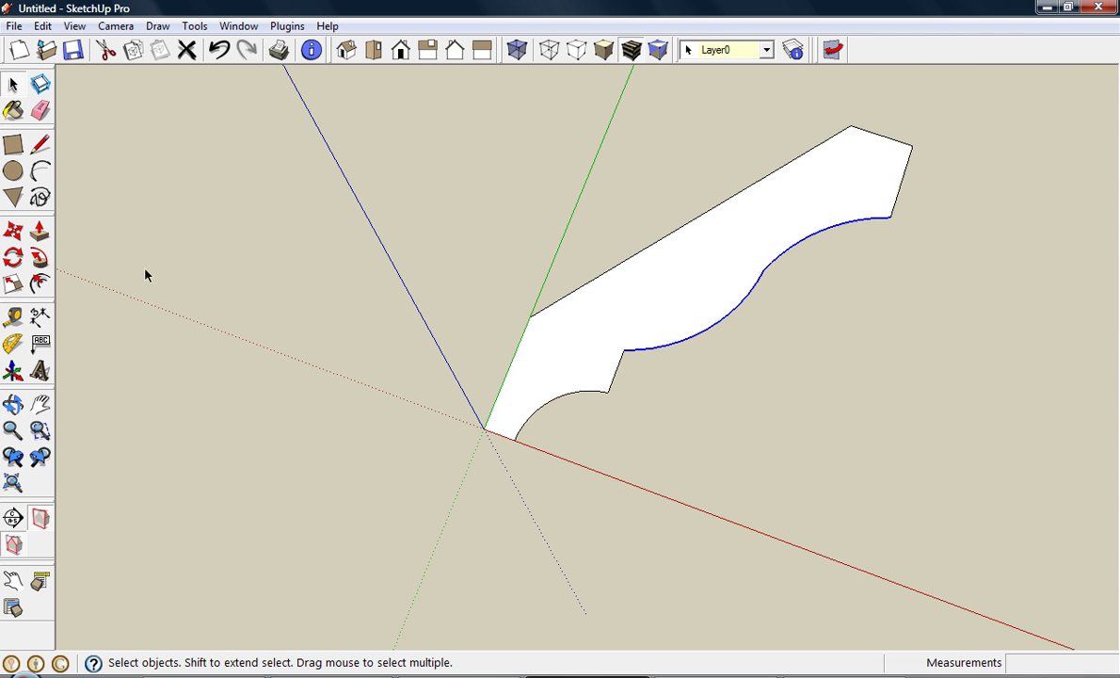
pyautogui.click(39, 232)
pyautogui.click(627, 325)
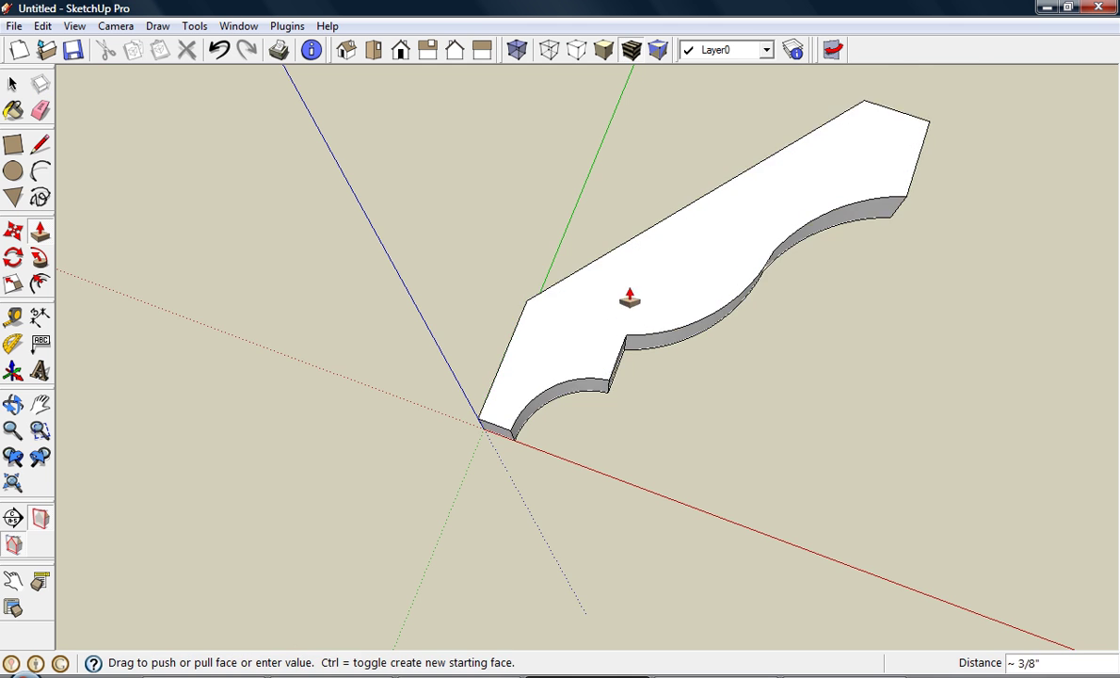
pyautogui.click(603, 229)
pyautogui.moveTo(324, 347); pyautogui.dragTo(565, 315, button='middle')
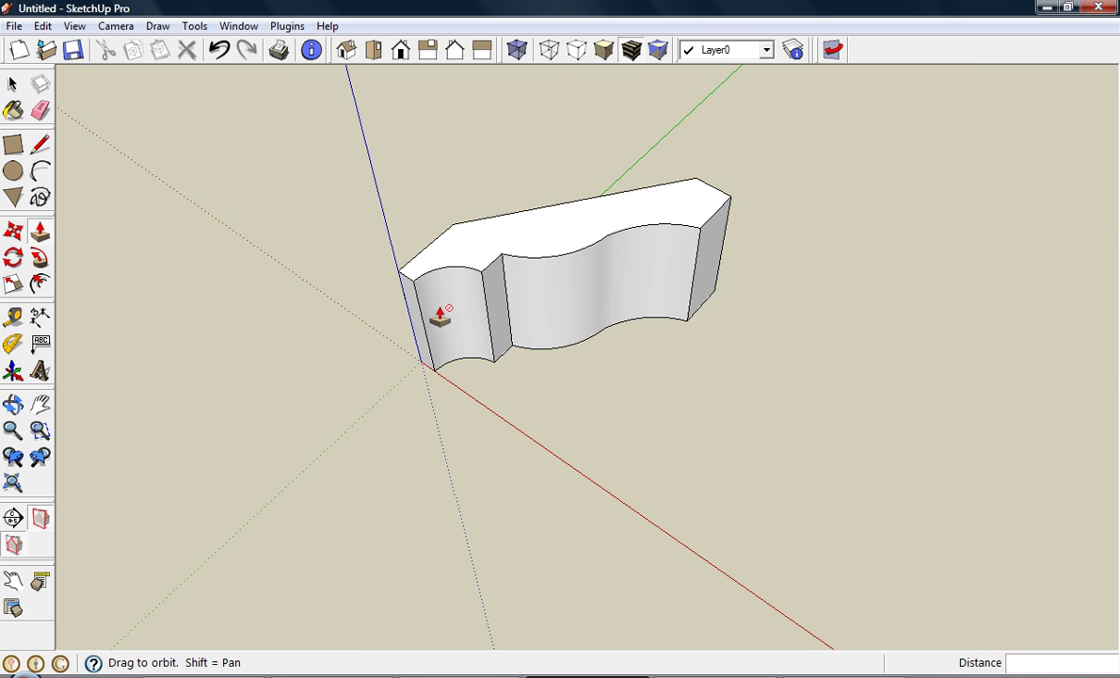
pyautogui.moveTo(444, 344); pyautogui.dragTo(465, 412, button='middle')
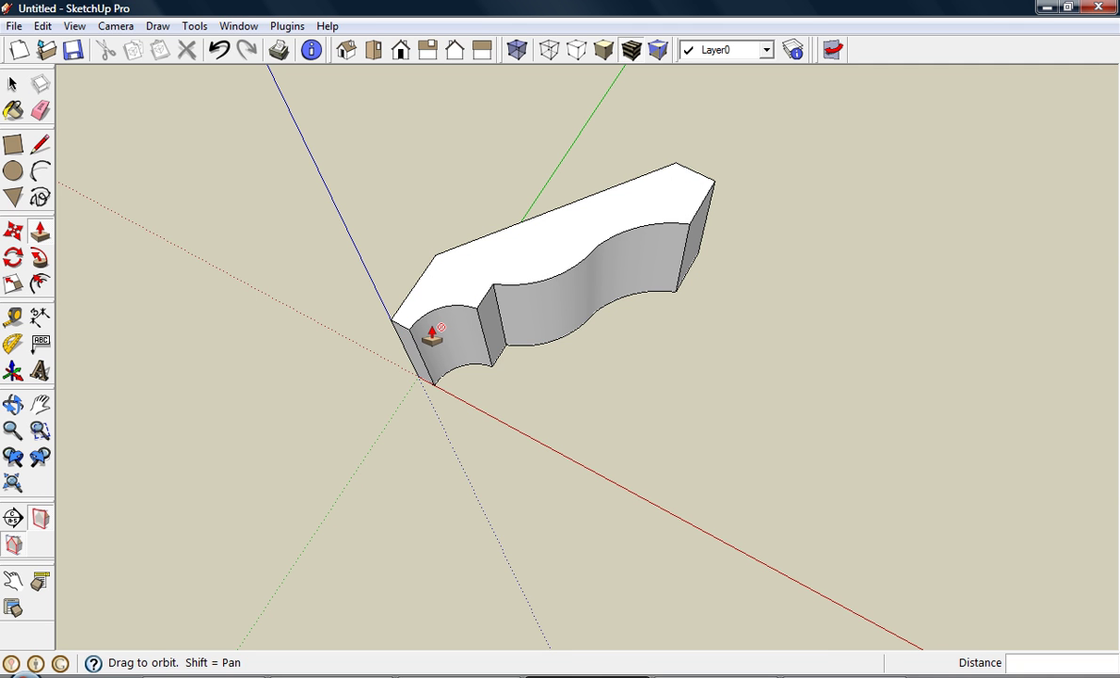
pyautogui.scroll(2, 433, 331)
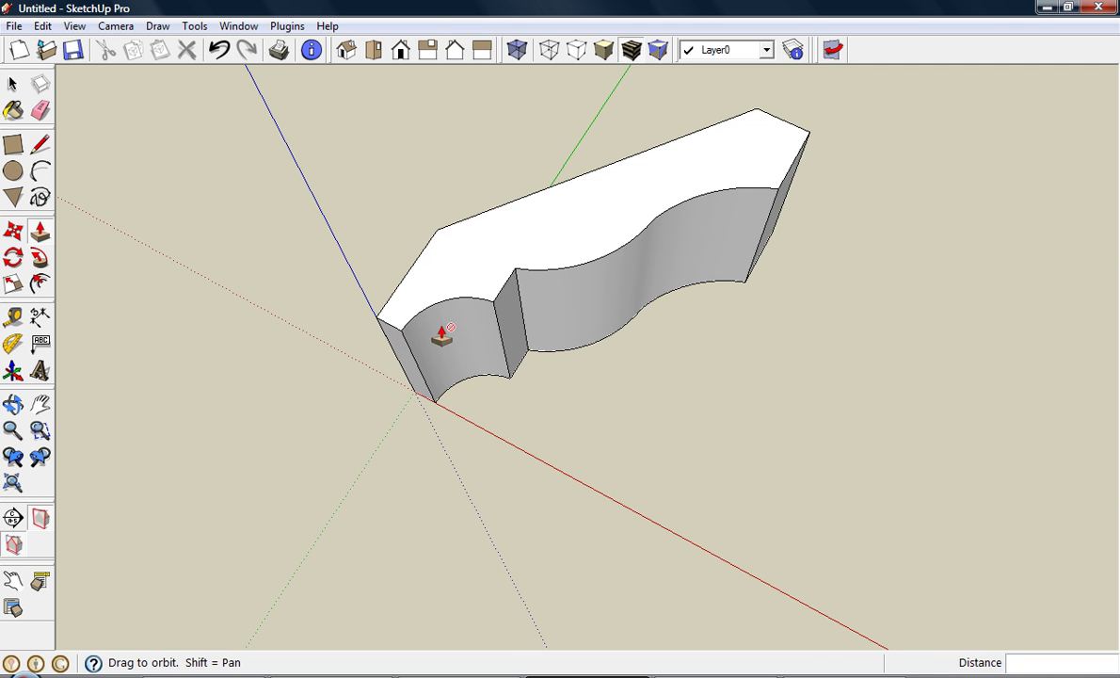
pyautogui.click(498, 320)
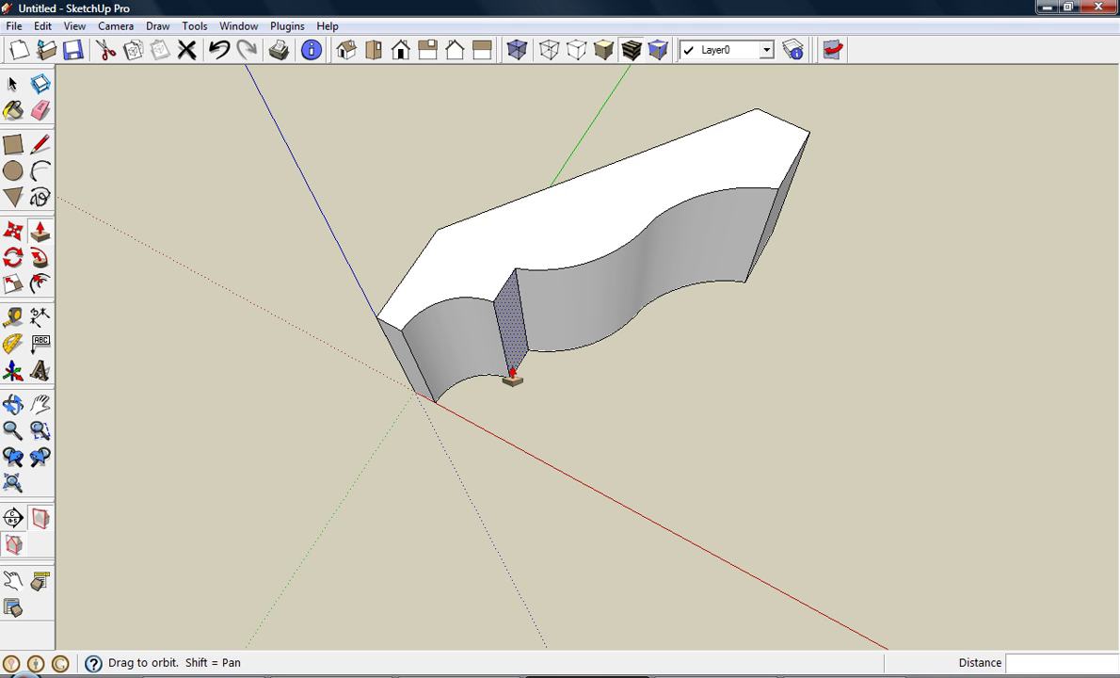
pyautogui.press('Escape')
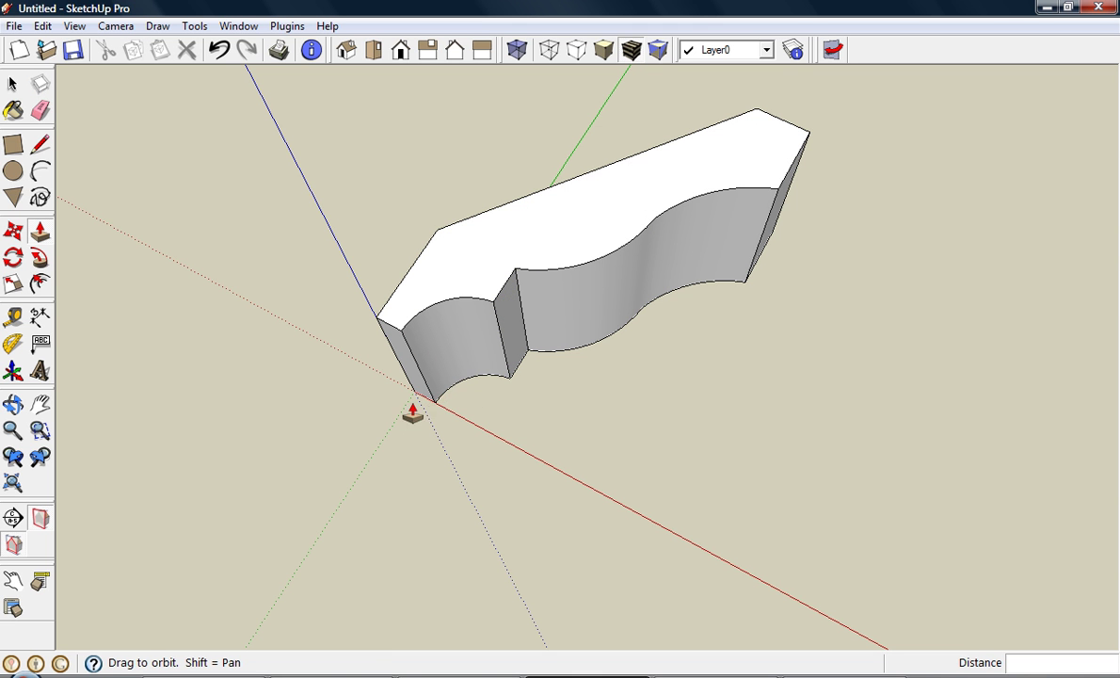
pyautogui.click(218, 49)
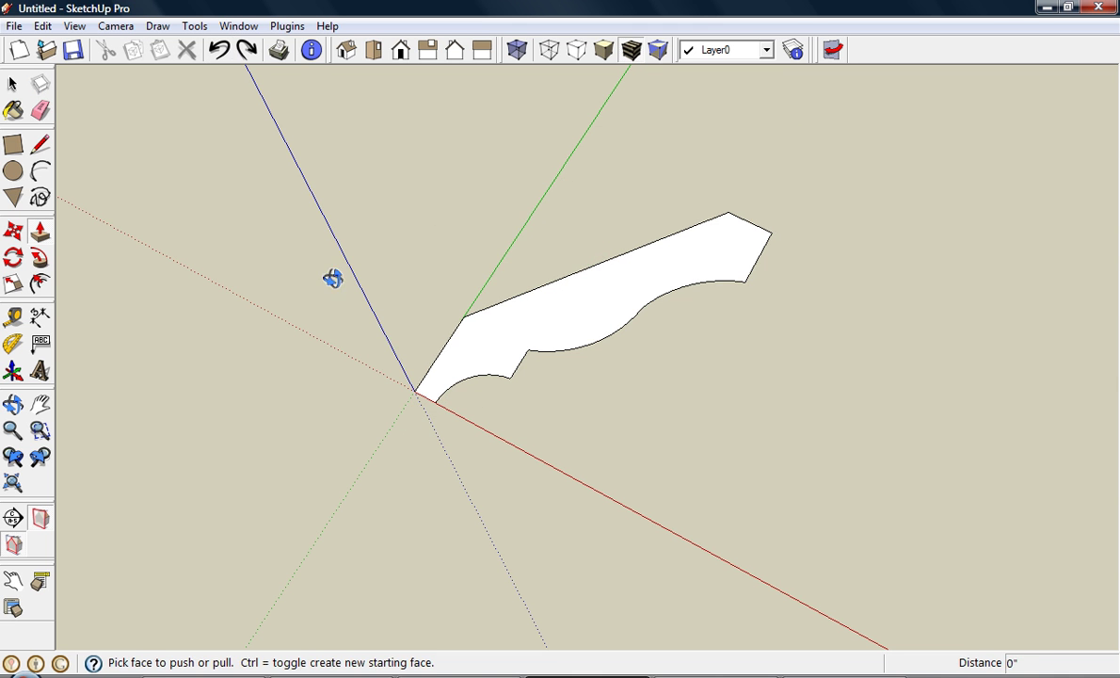
pyautogui.press('F2')
pyautogui.moveTo(436, 400); pyautogui.dragTo(370, 362)
pyautogui.press('p')
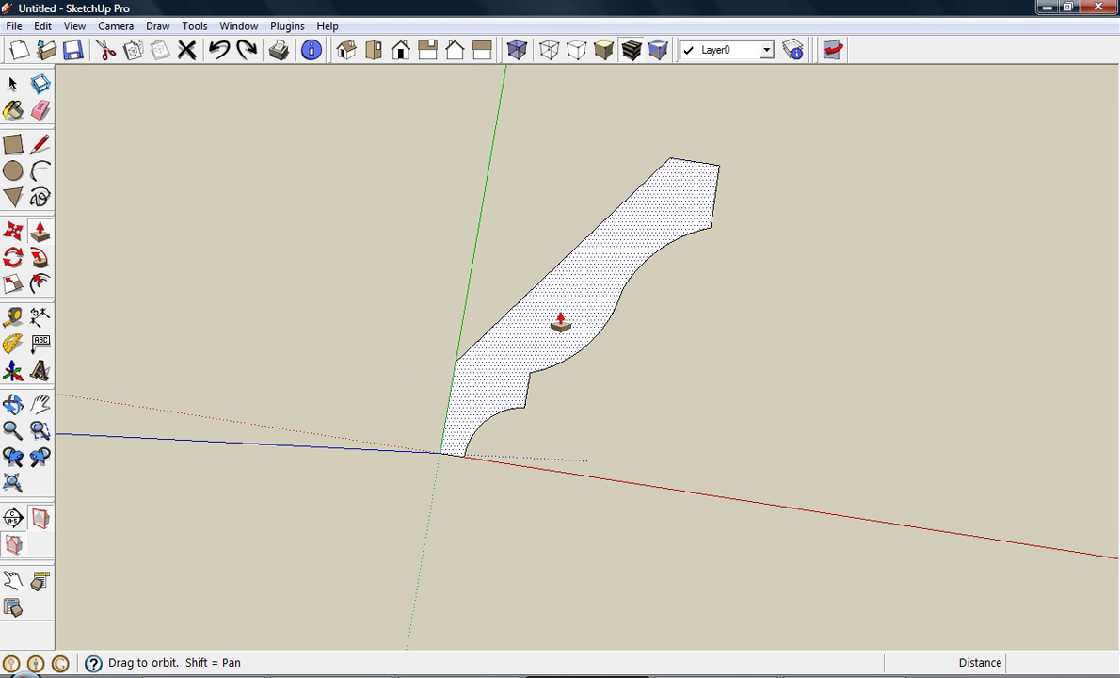